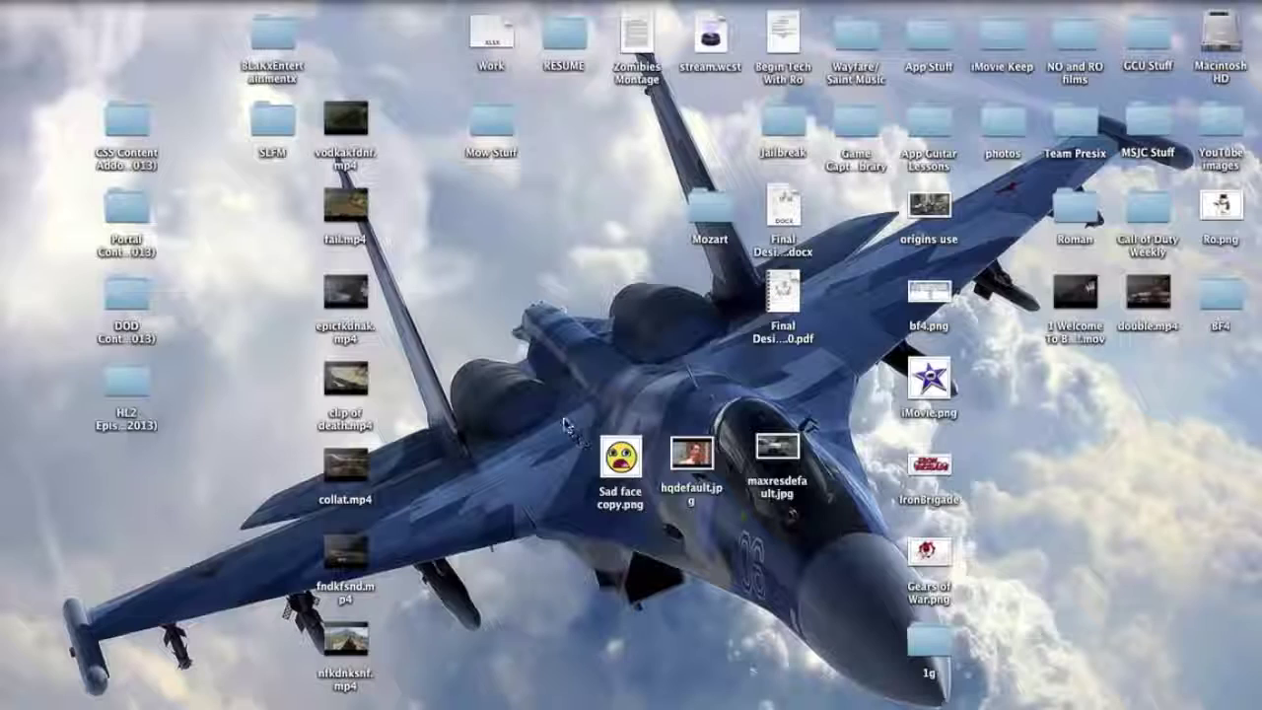
- Move the three loose image files down out of the way on the desktop and switch to iMovie
left_click_drag(536, 379, 825, 540)
left_click_drag(777, 464, 877, 694)
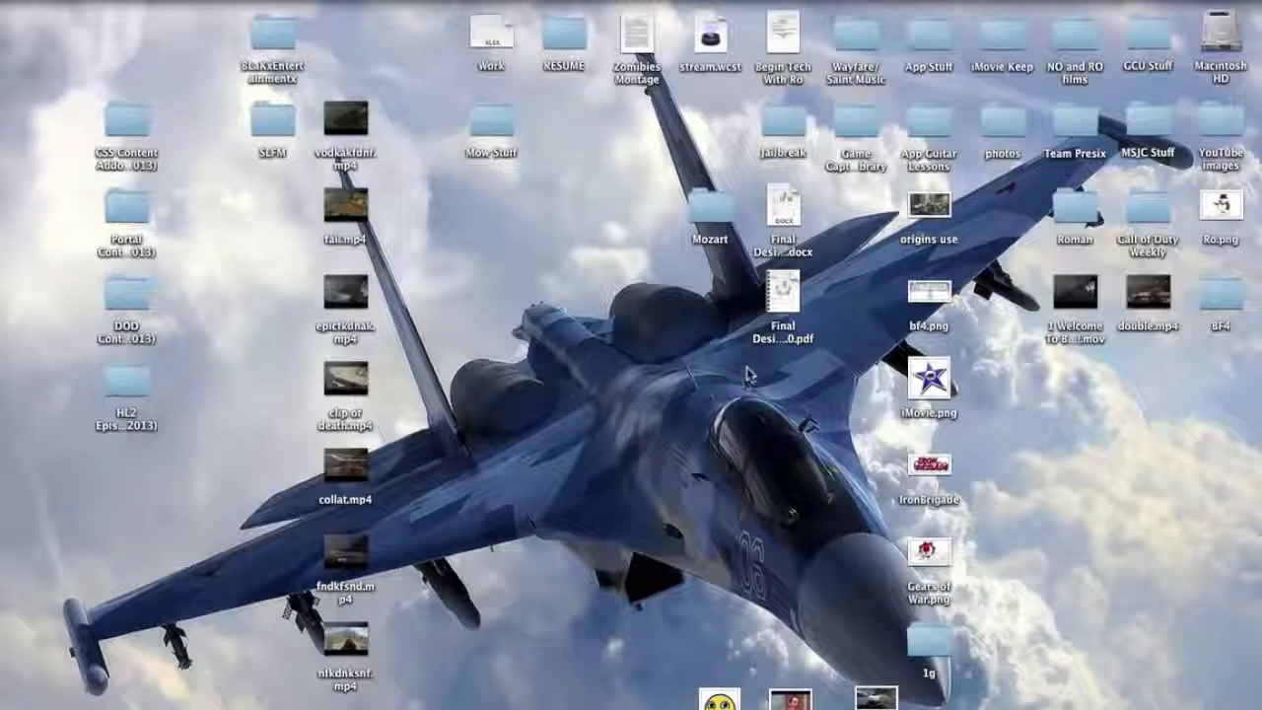
mouse_move(6, 231)
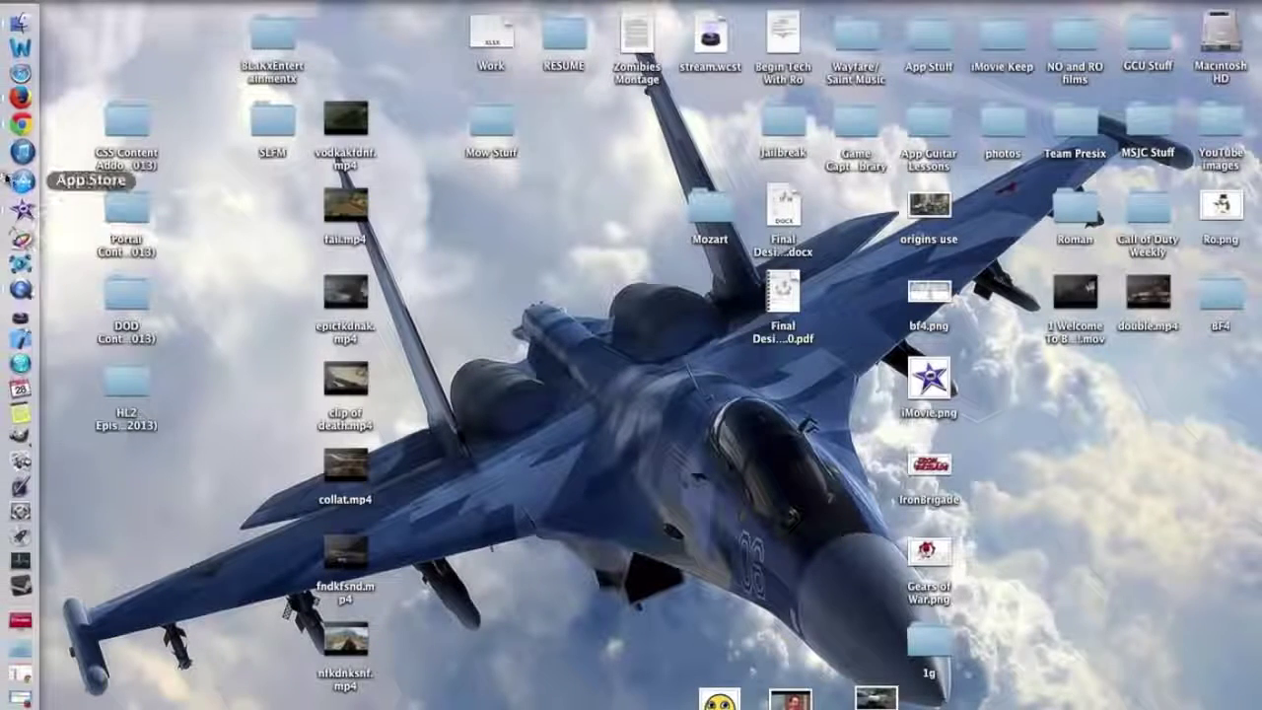
left_click(22, 204)
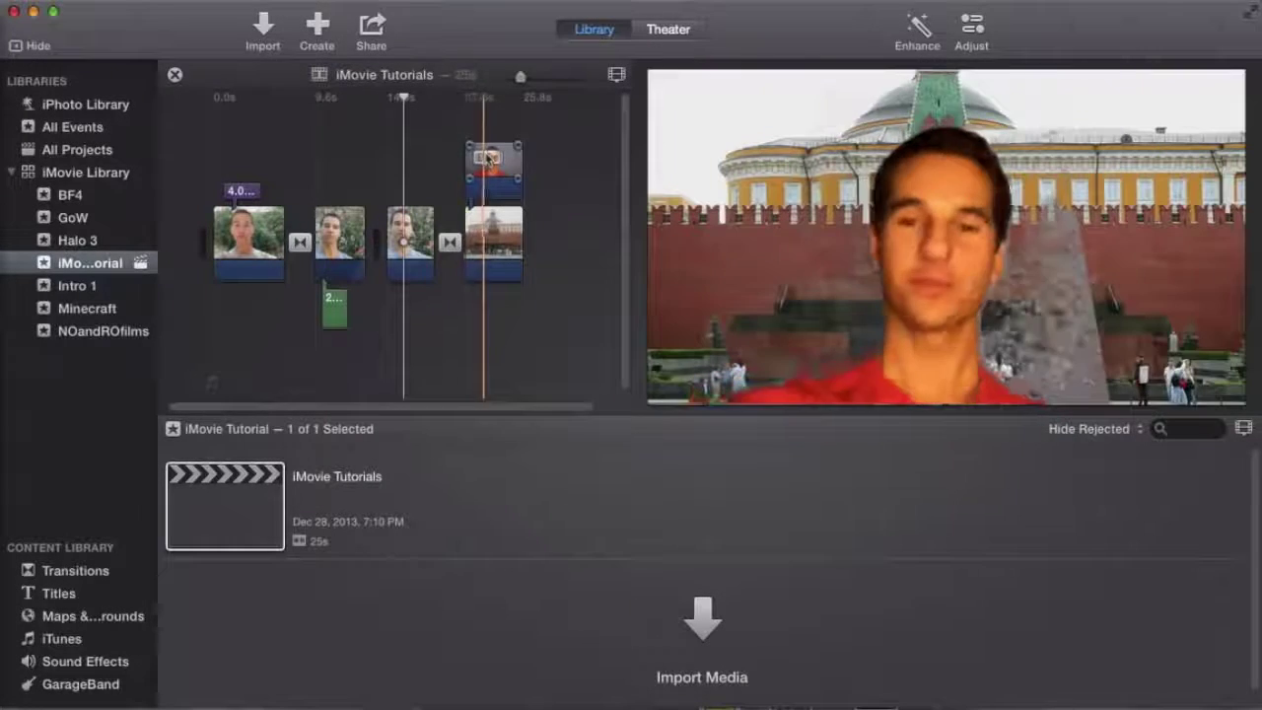
- Examine the clips in the iMovie Tutorials timeline, comparing the second and third clips and the green-screen overlay
left_click(492, 194)
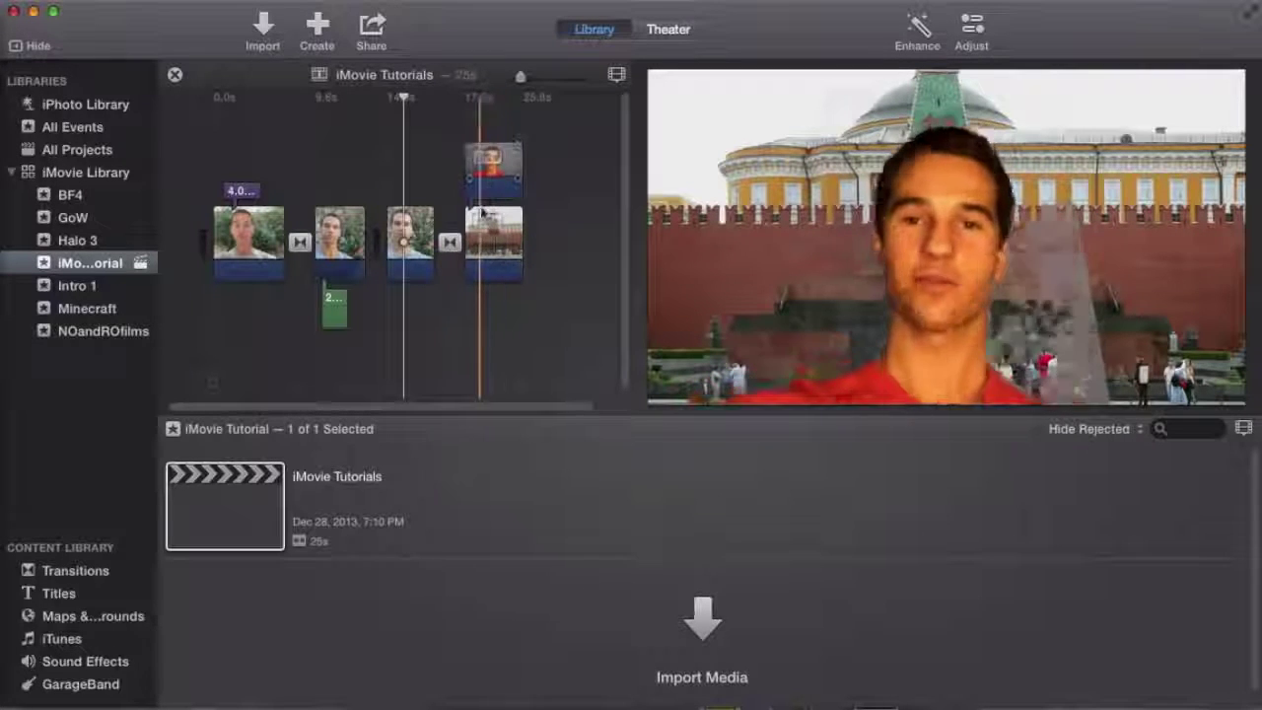
left_click(493, 247)
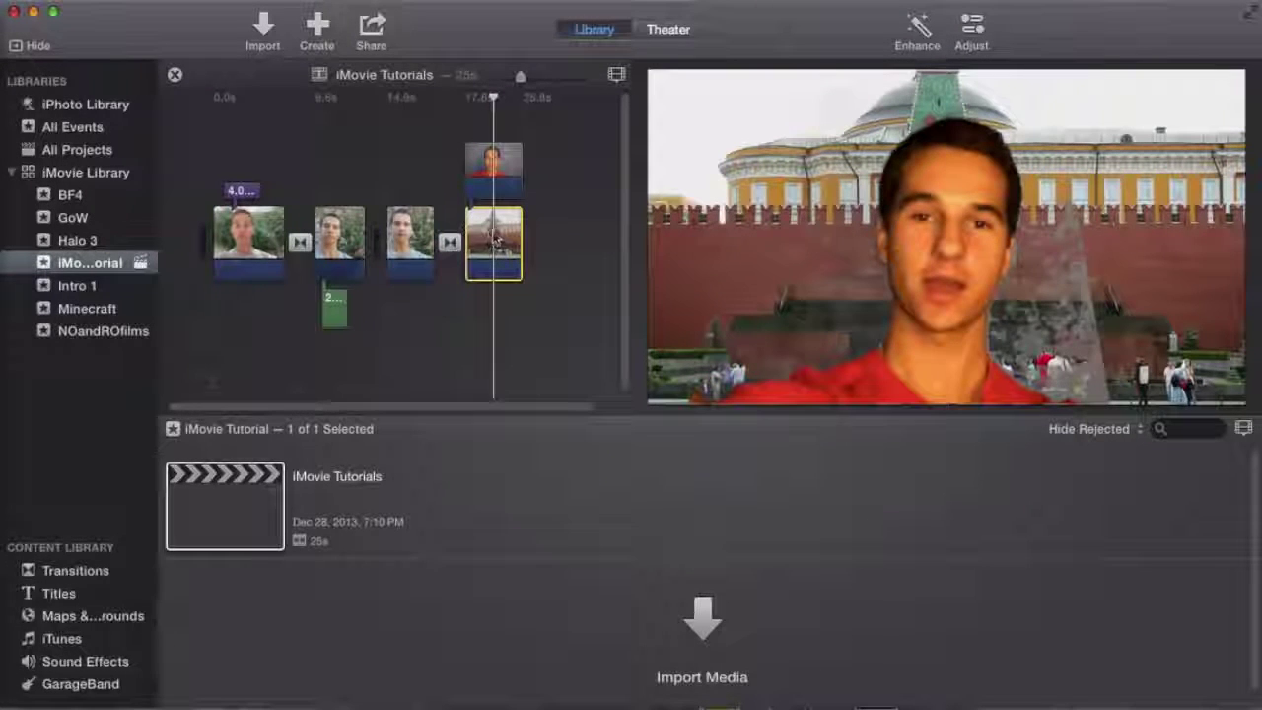
left_click(515, 163)
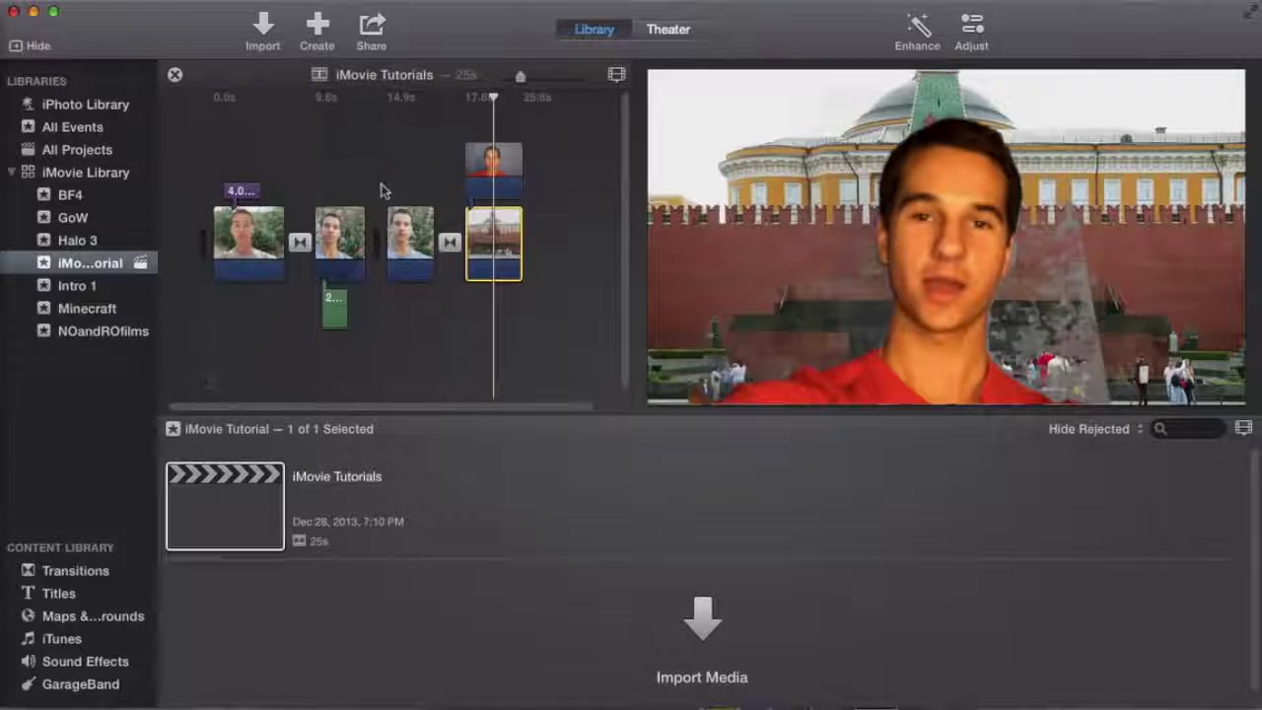
left_click(411, 148)
left_click(355, 143)
left_click(395, 148)
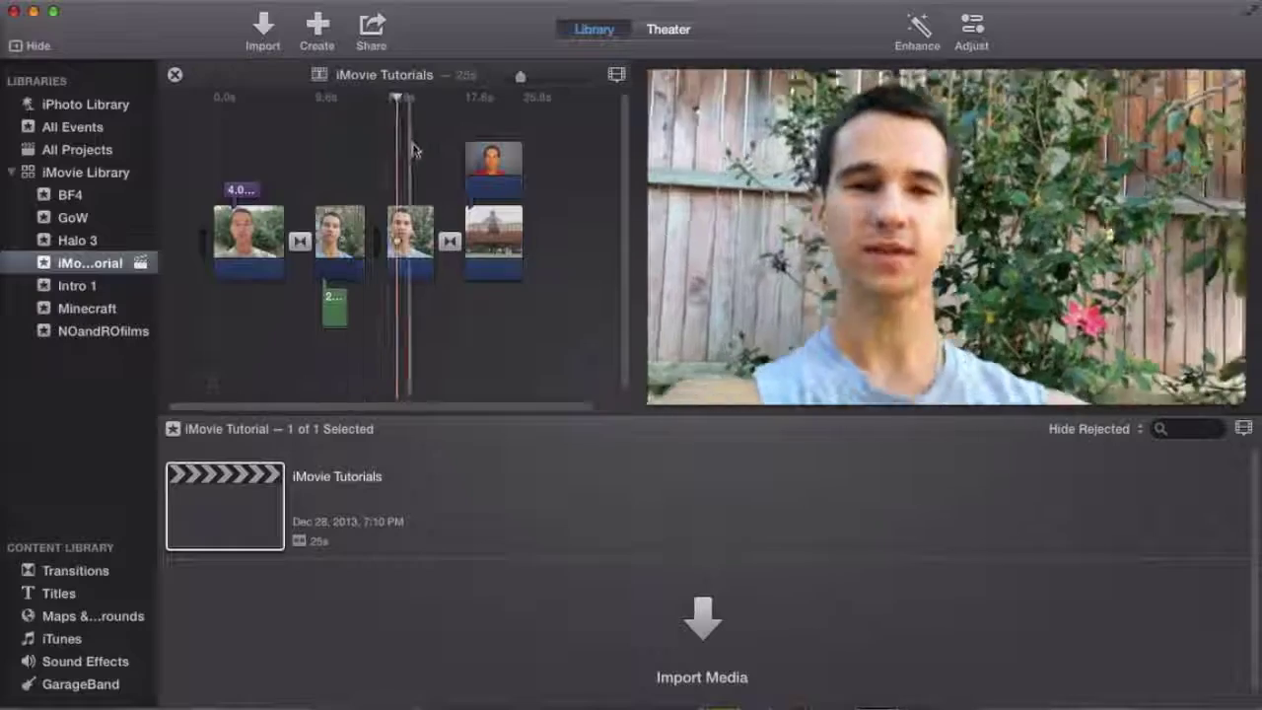
left_click(356, 194)
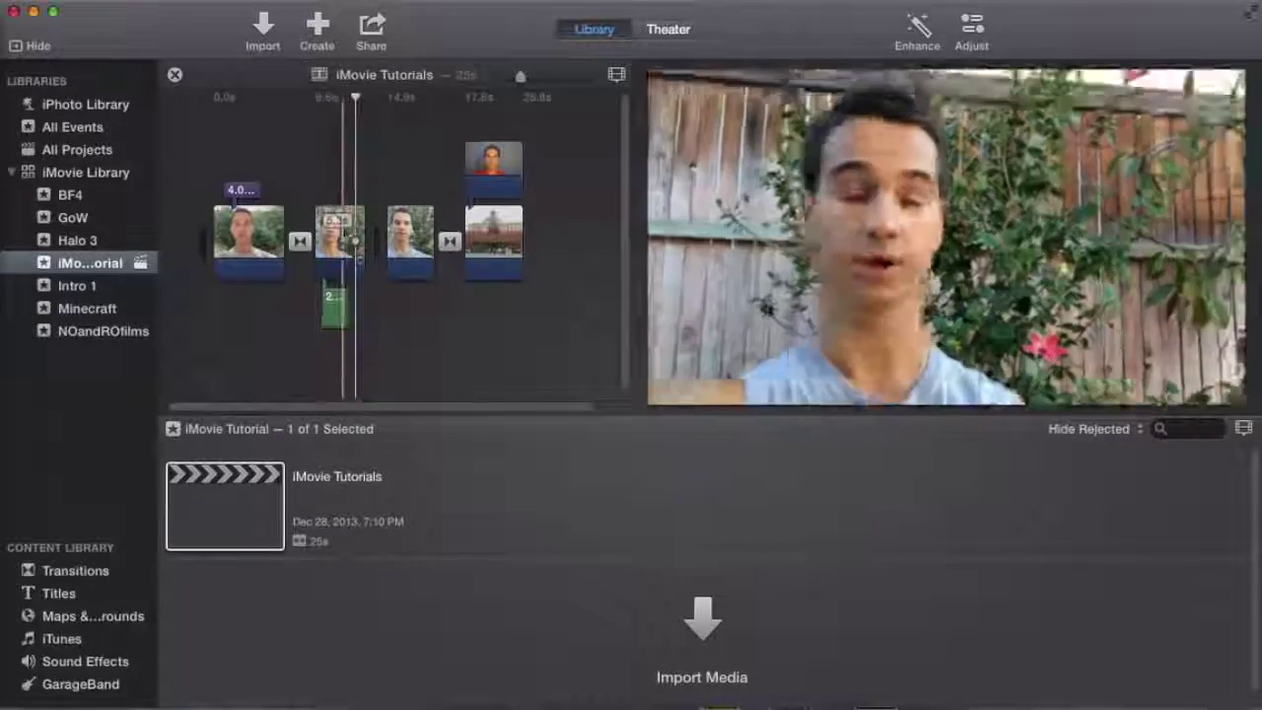
left_click(416, 202)
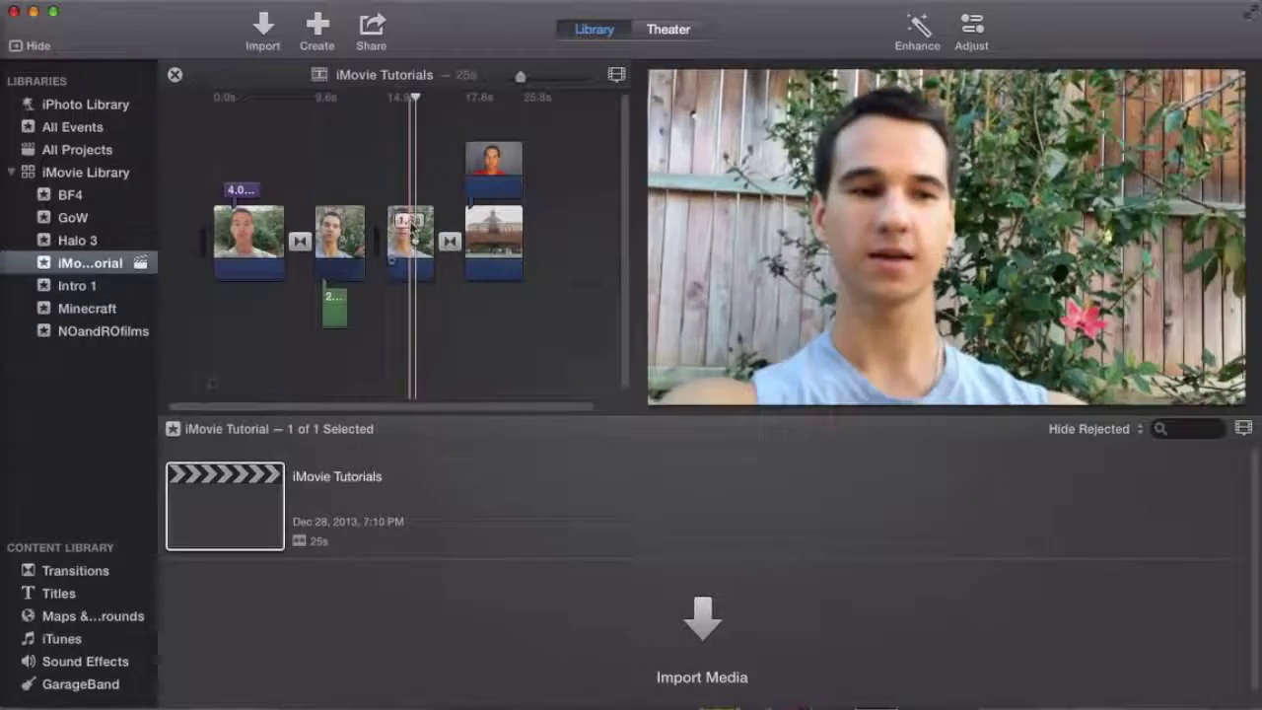
left_click(341, 233)
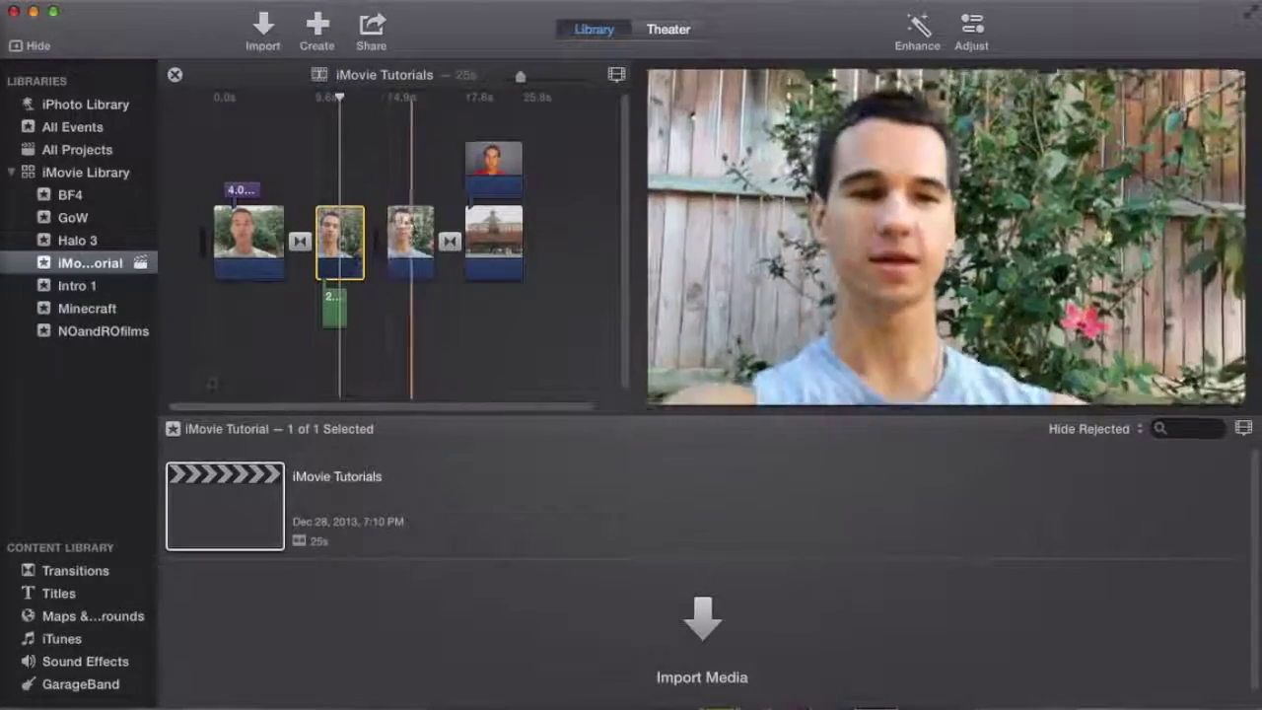
left_click(397, 236)
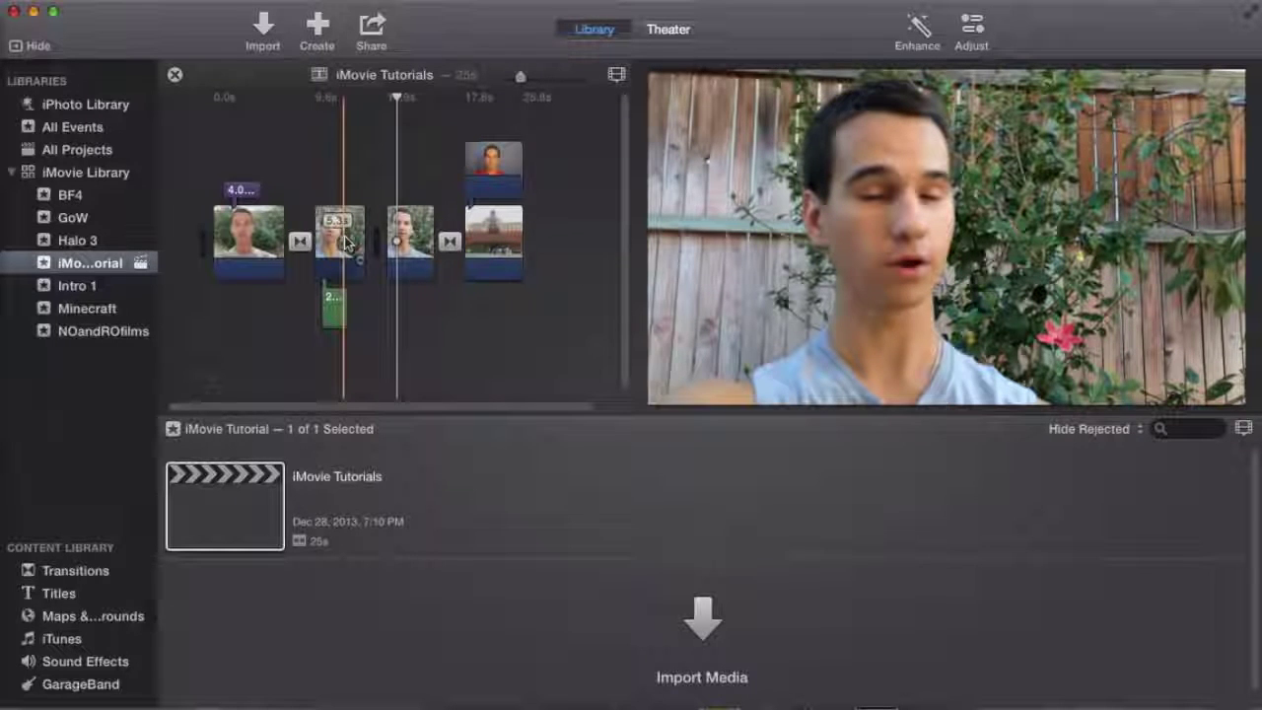
- Add a freeze frame partway through the second clip in the timeline
right_click(345, 240)
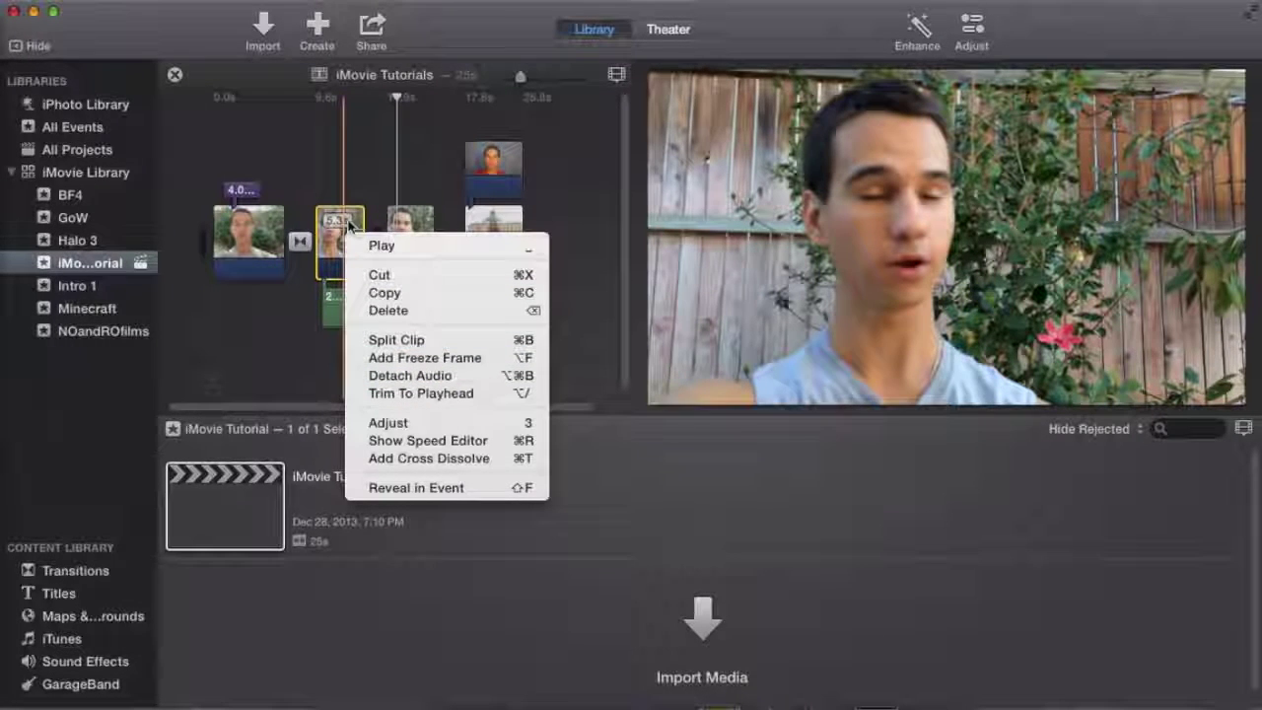
left_click(347, 223)
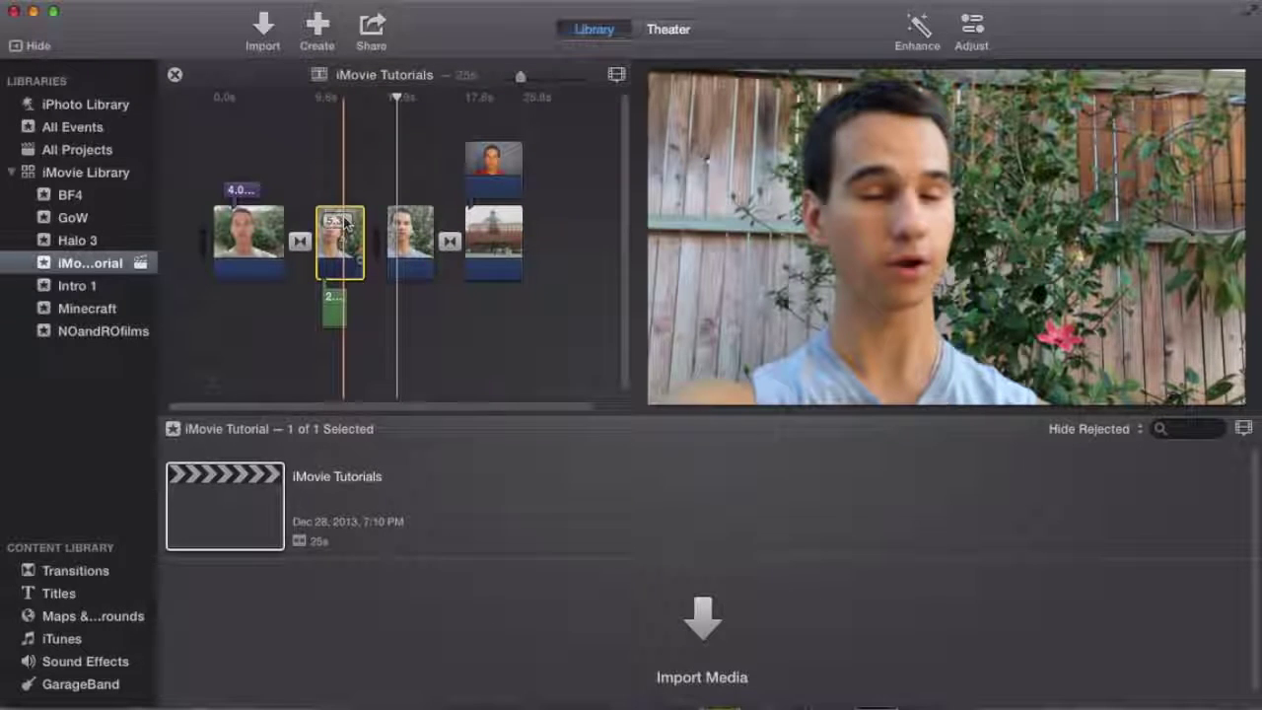
key("alt+f")
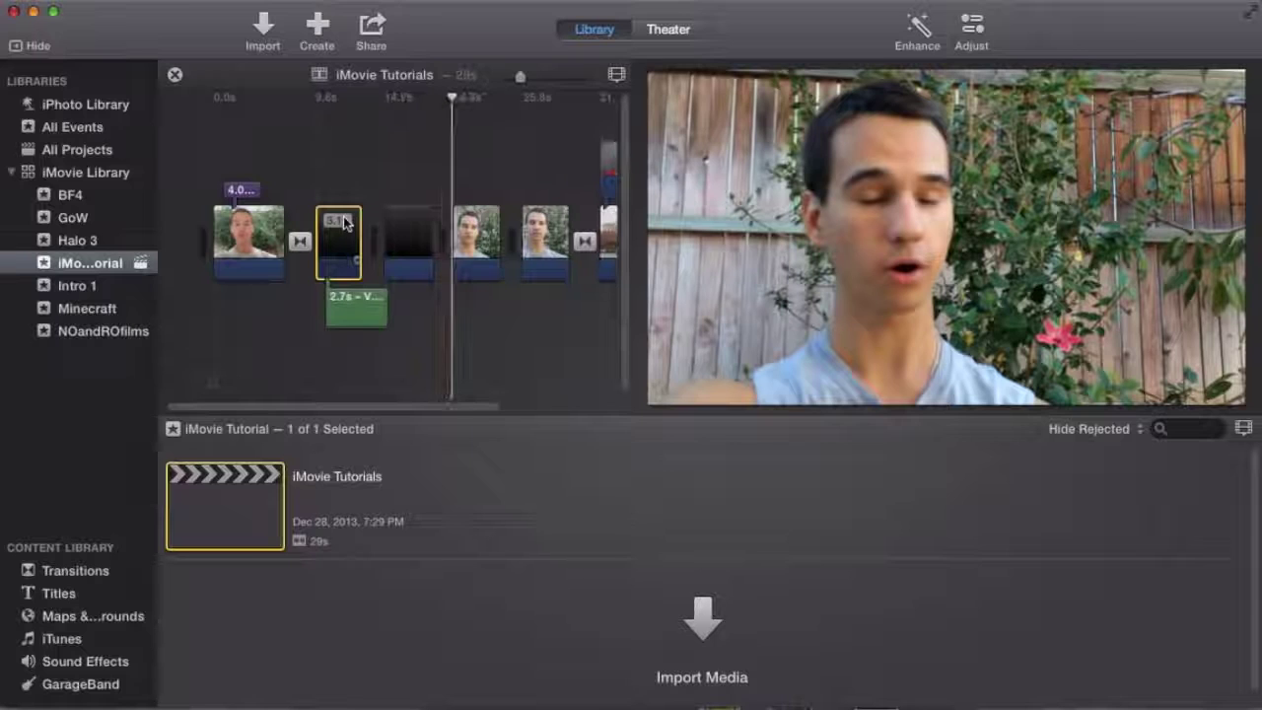
- Inspect the duration of the freeze frame in its clip information
left_click(411, 226)
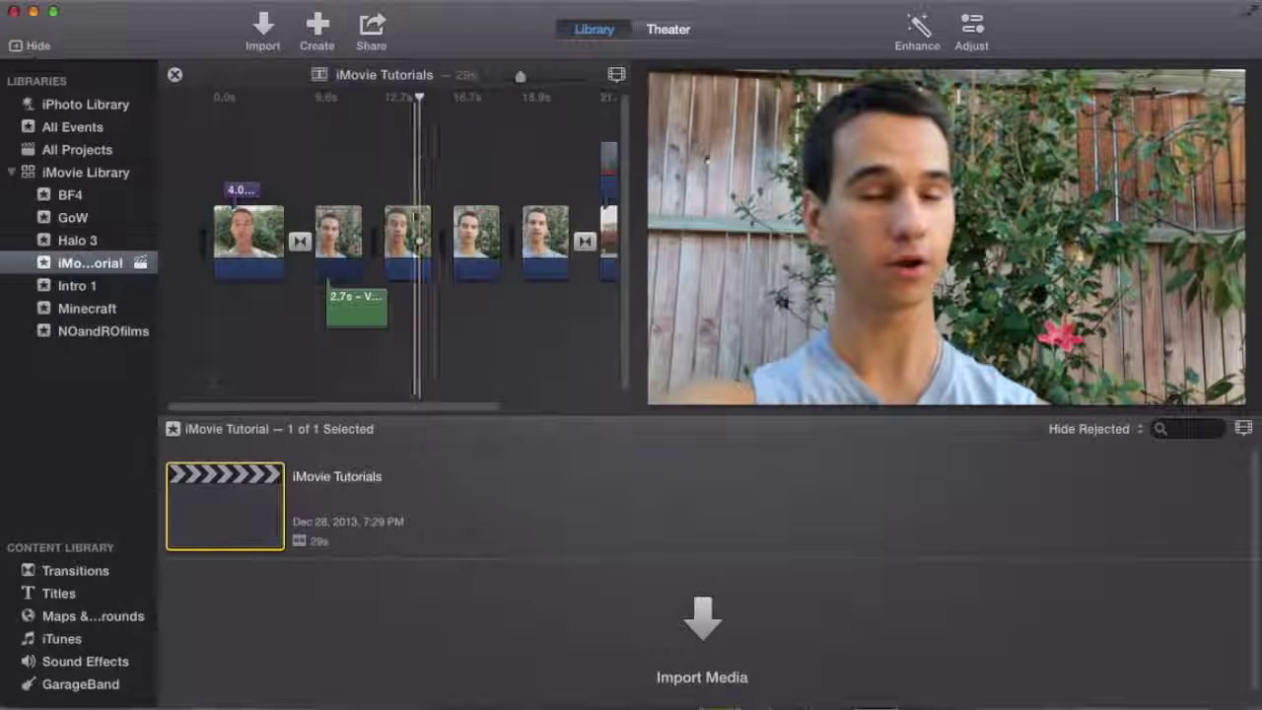
left_click(412, 235)
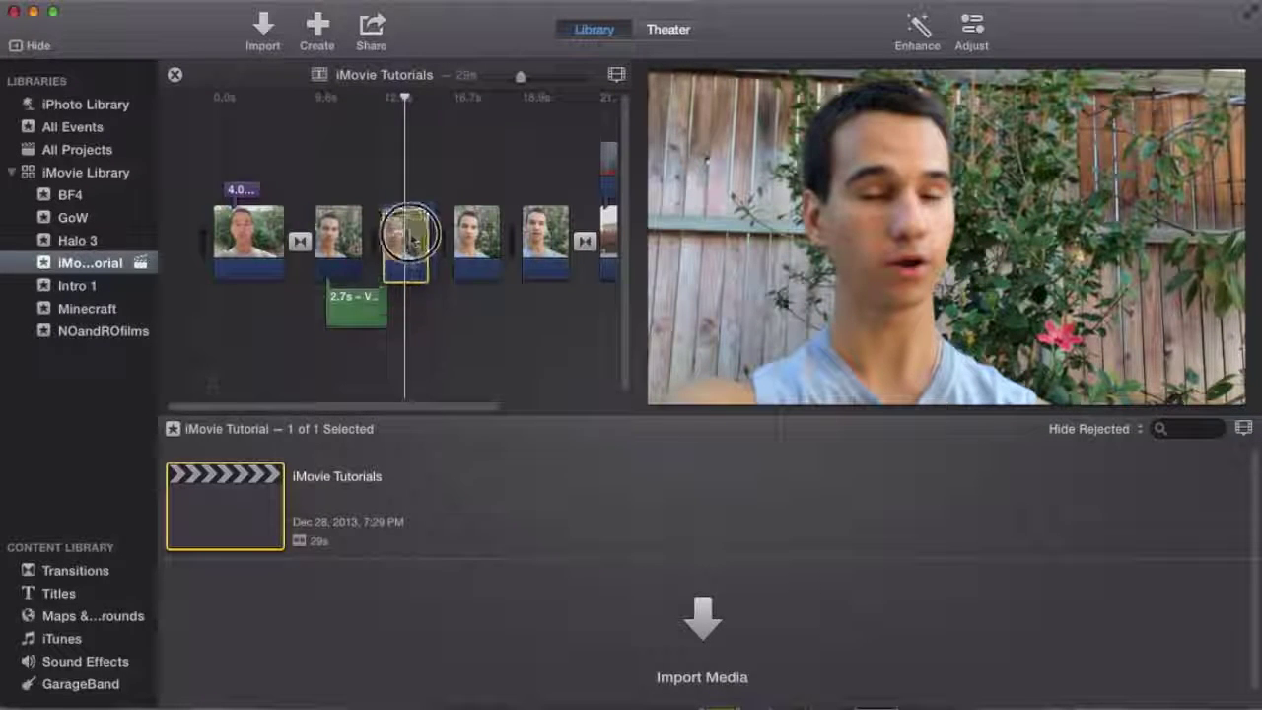
left_click(975, 34)
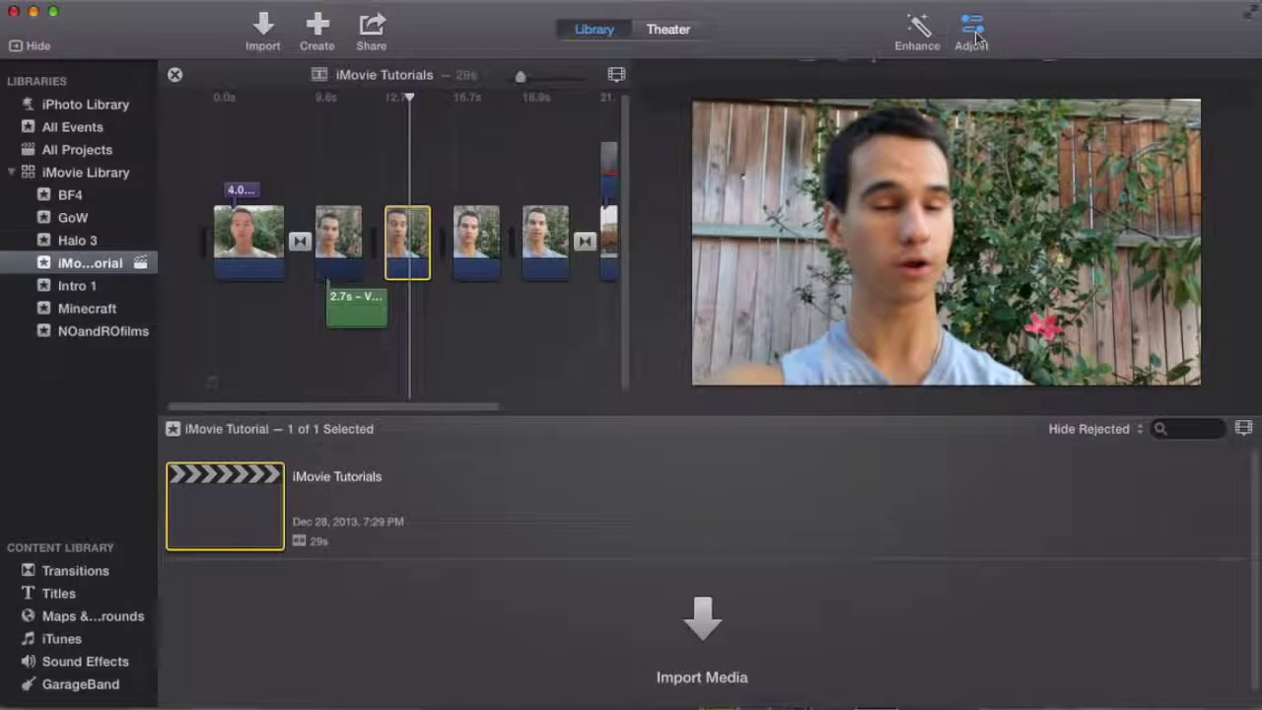
left_click(1086, 75)
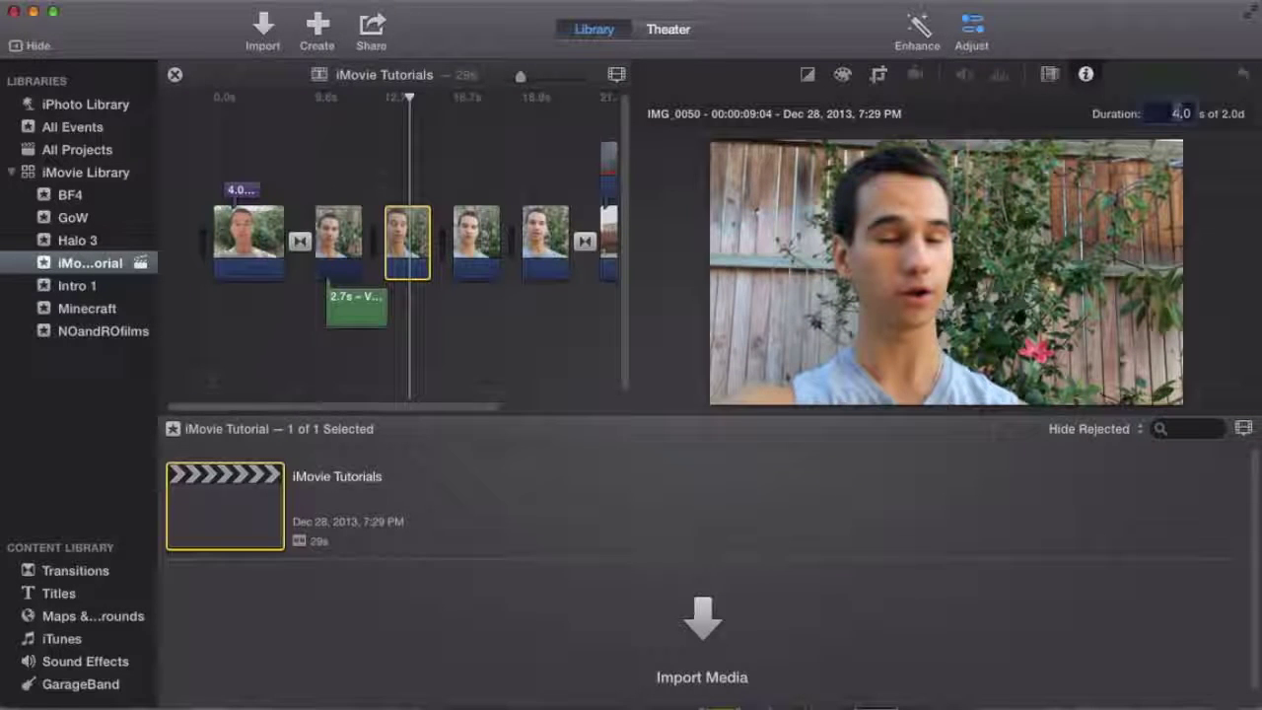
left_click(449, 176)
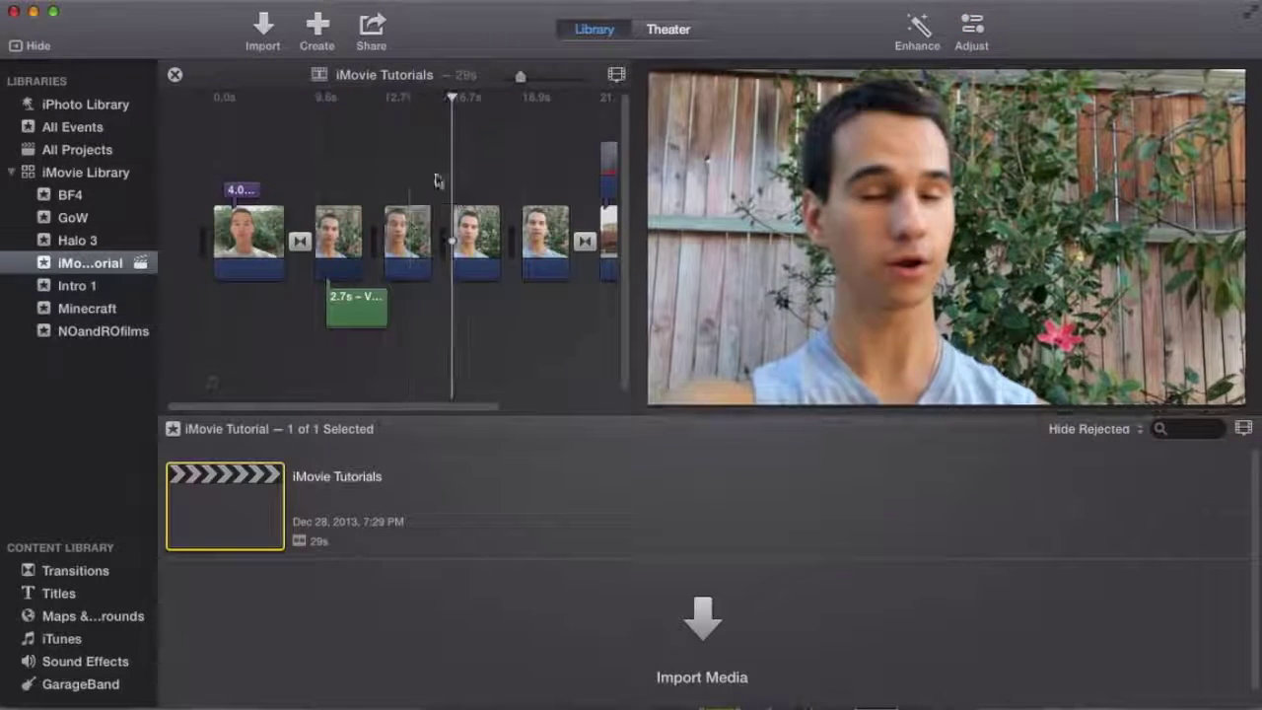
- Place the freeze frame as an overlay above the second clip and set its overlay style to Picture in Picture
left_click_drag(435, 224, 384, 154)
left_click_drag(475, 167, 348, 170)
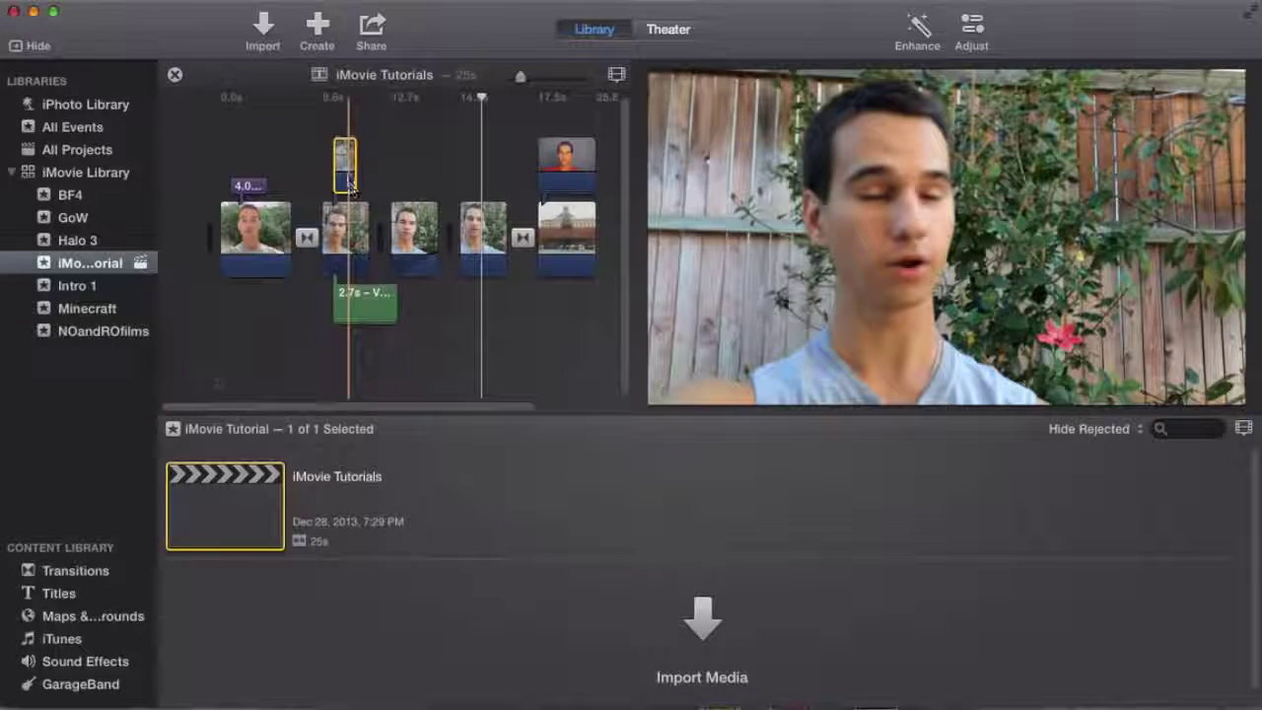
left_click(972, 30)
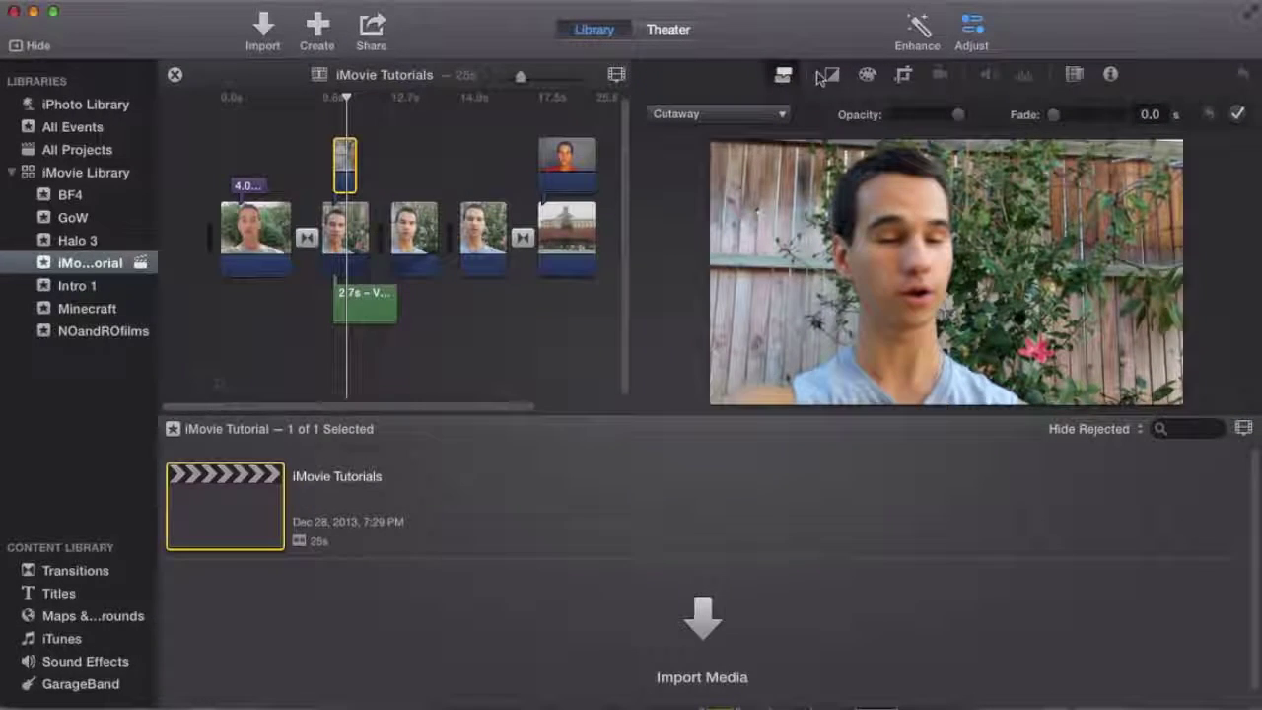
left_click(762, 116)
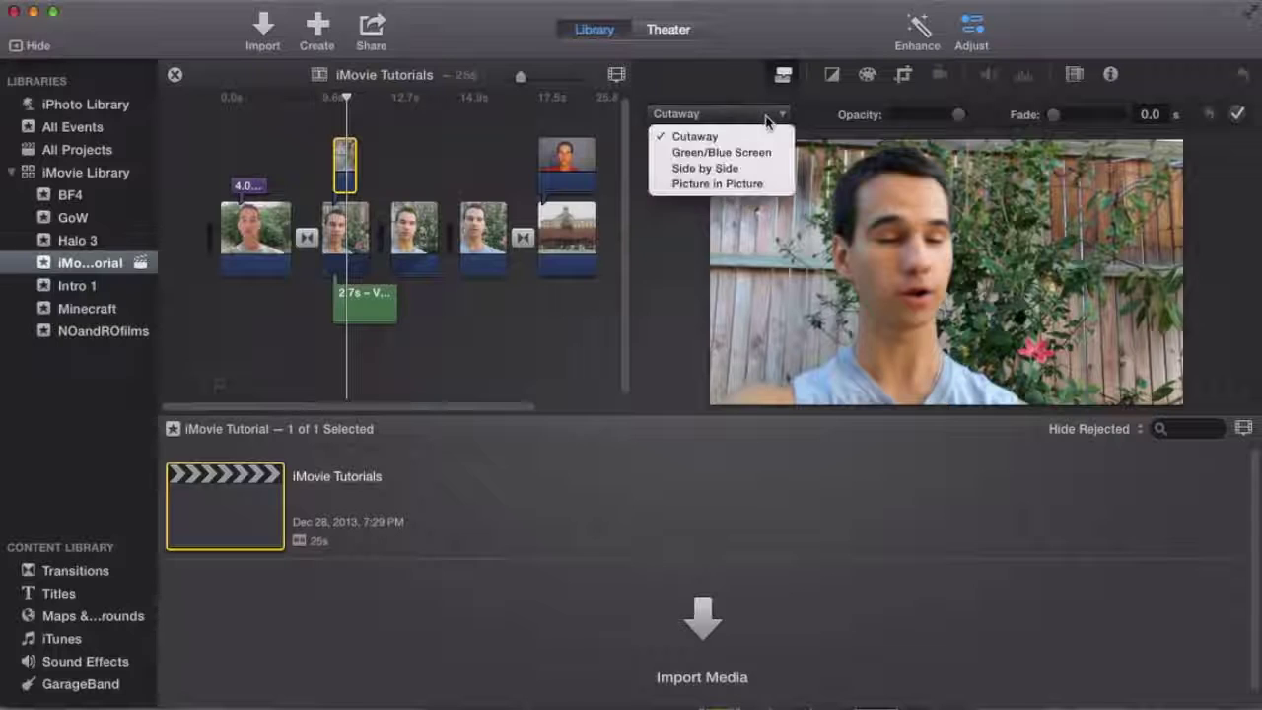
left_click(749, 184)
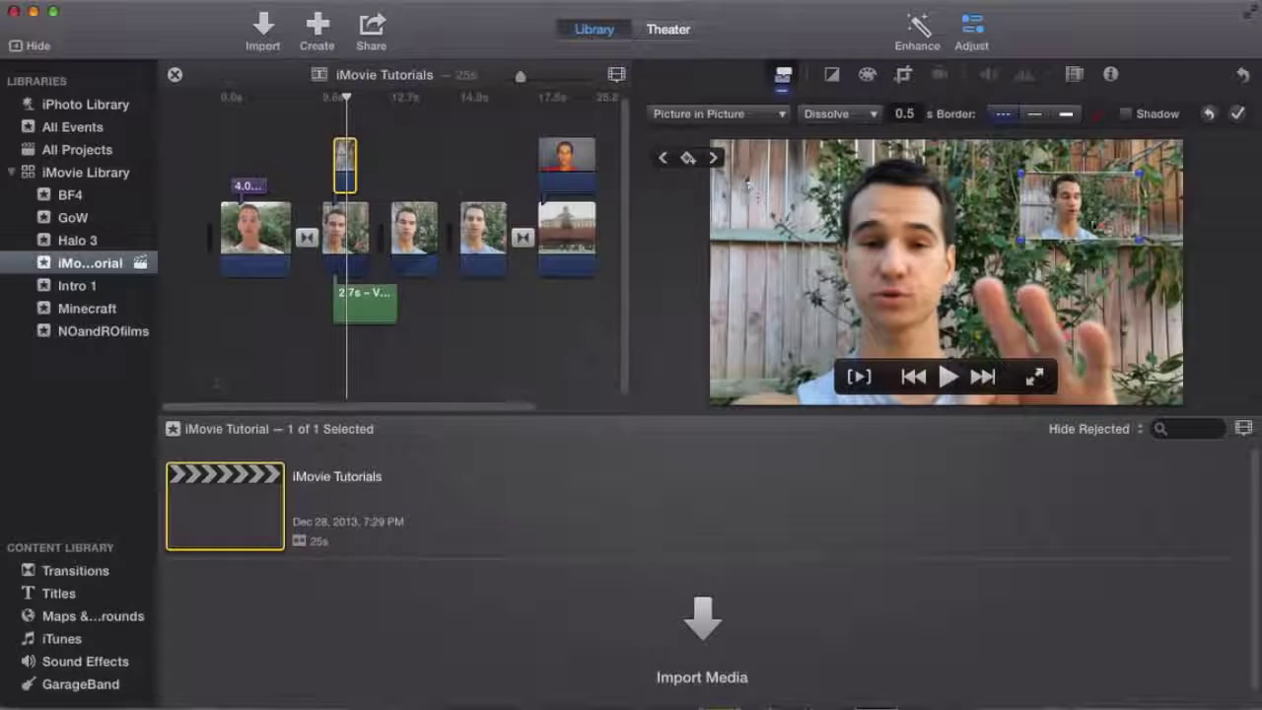
- Enlarge the picture-in-picture overlay and position it in the upper right of the video frame, beside the speaker's face
left_click(1044, 276)
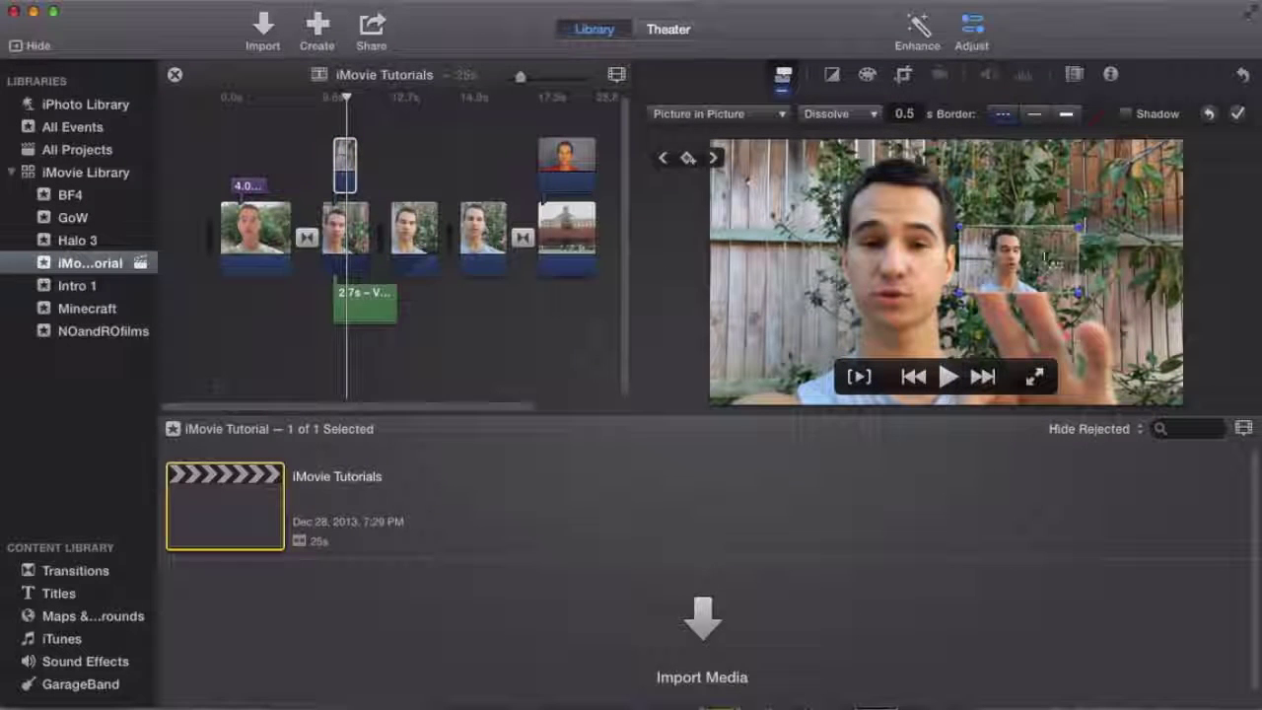
left_click_drag(1081, 226, 1117, 193)
left_click_drag(927, 242, 961, 252)
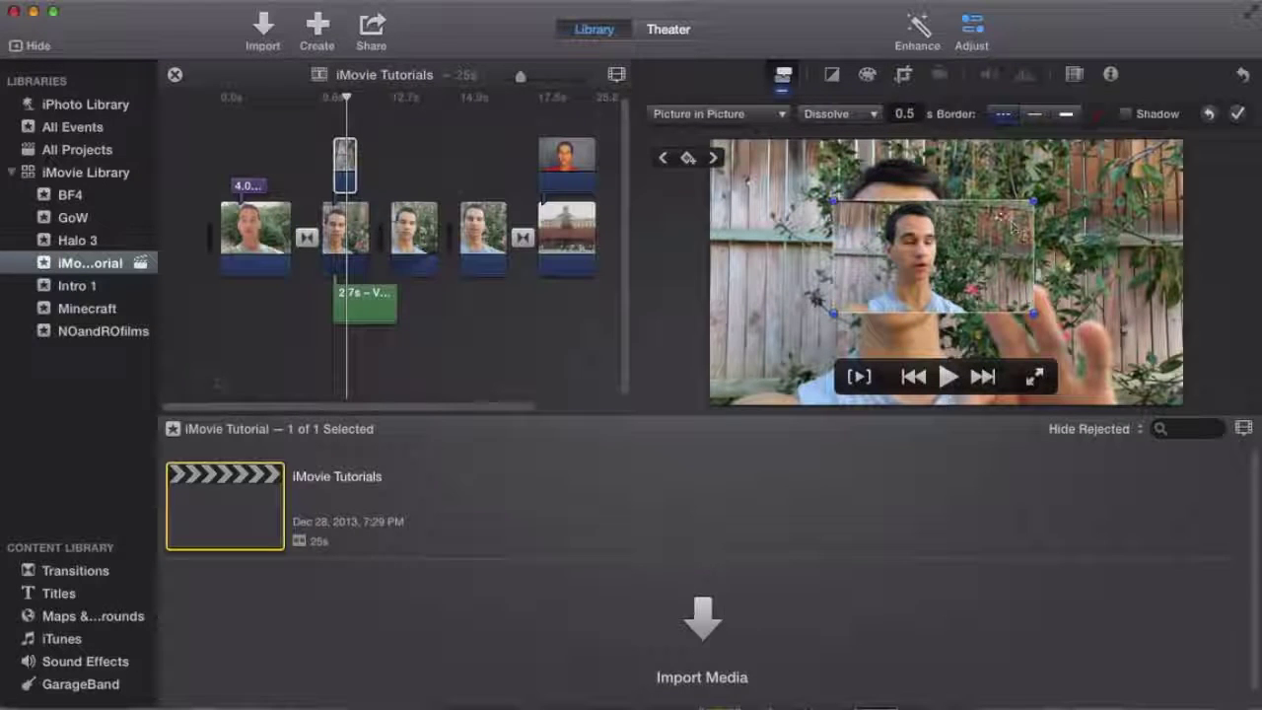
left_click_drag(929, 248, 1070, 215)
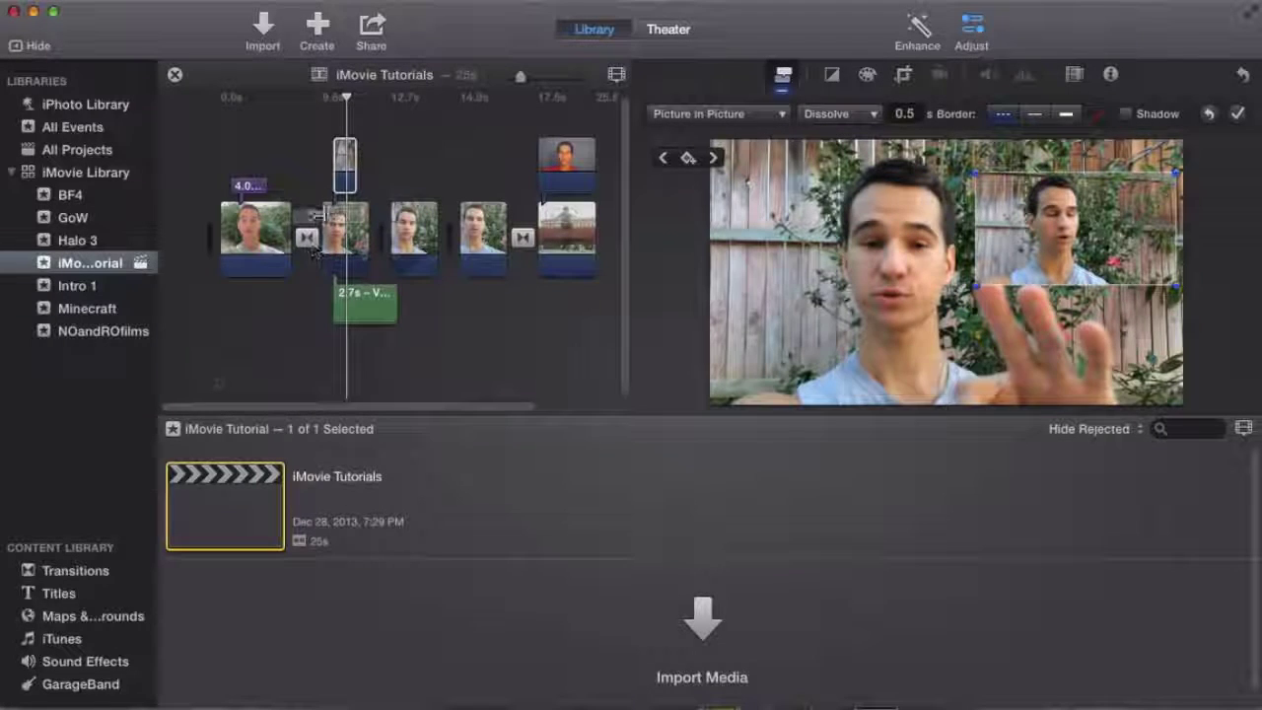
left_click(334, 178)
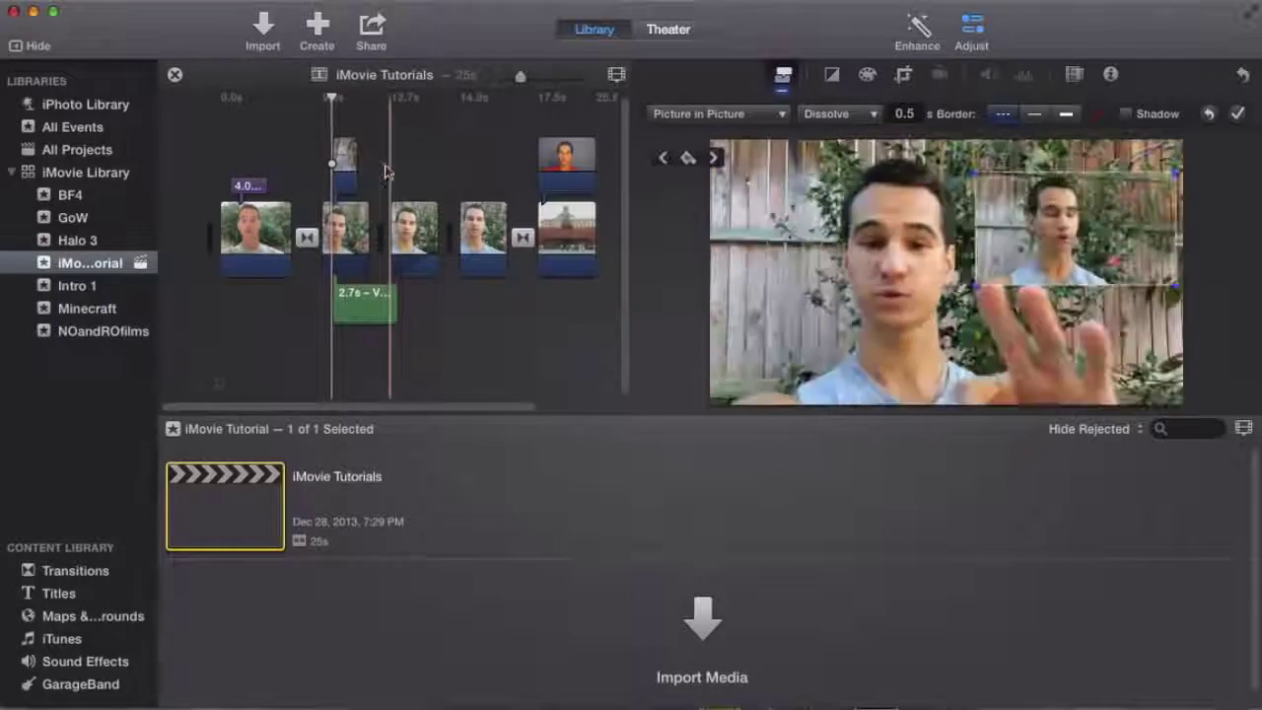
left_click(385, 174)
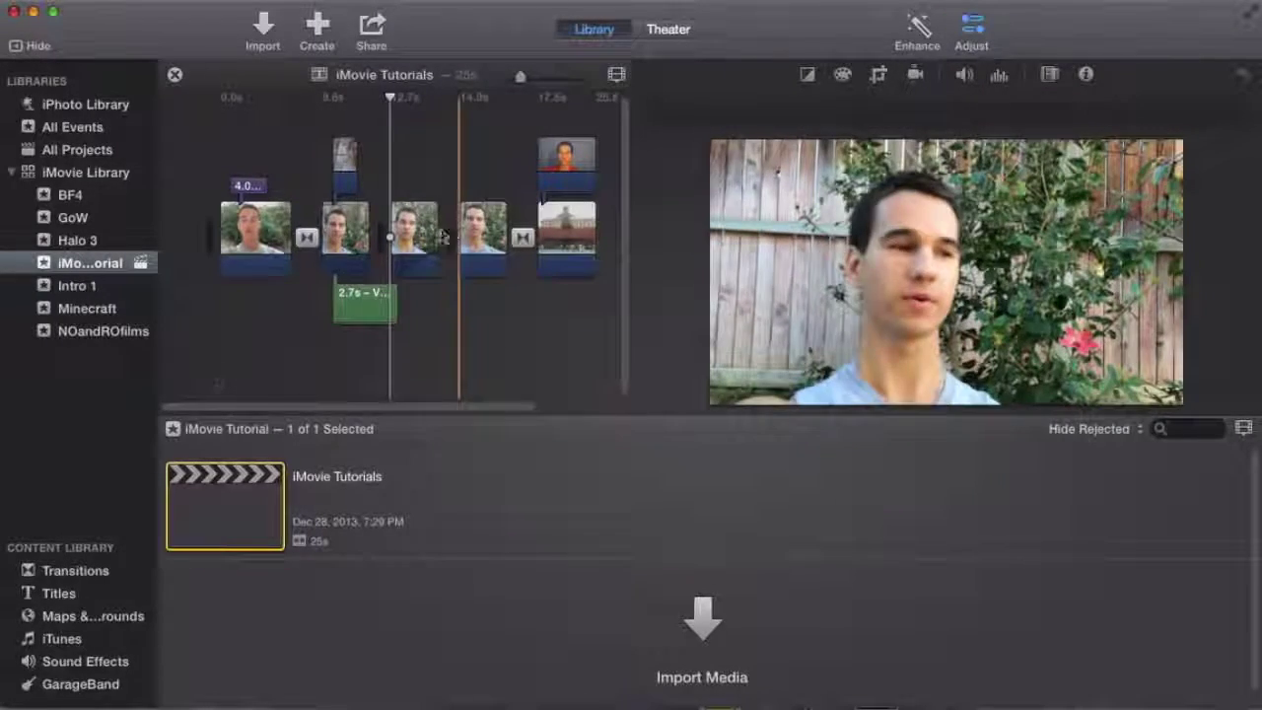
left_click(454, 232)
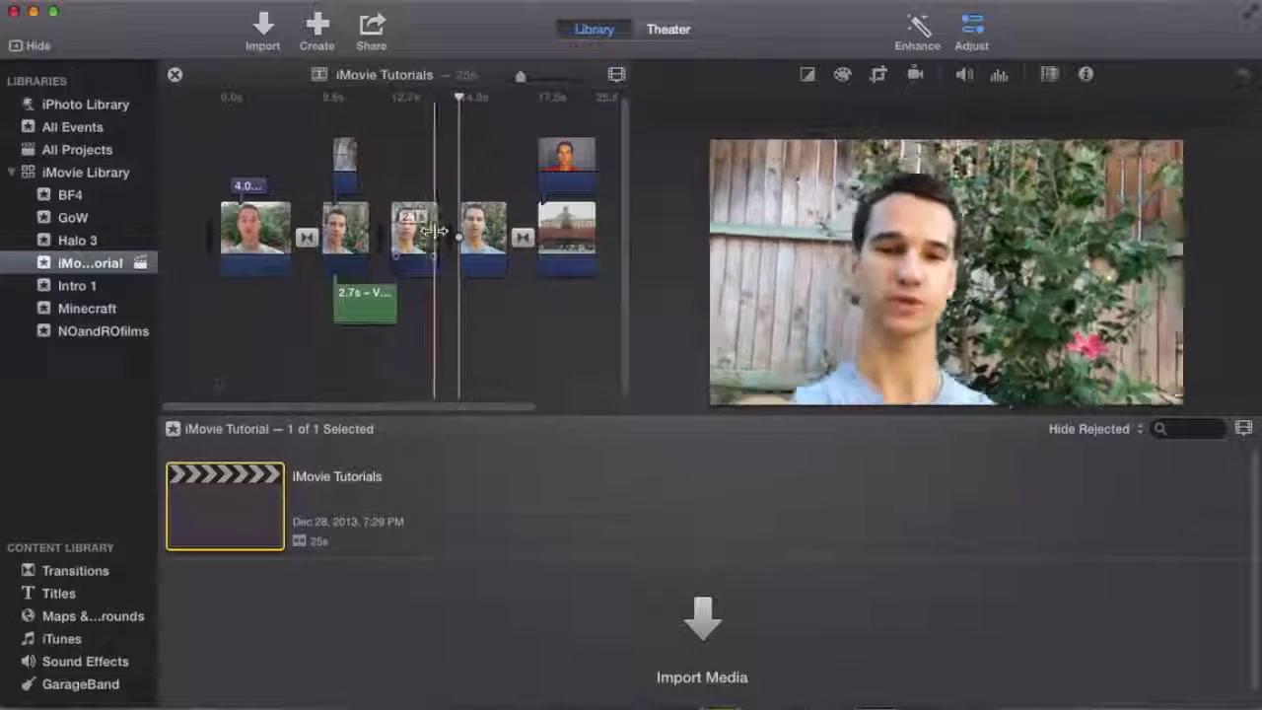
left_click(415, 161)
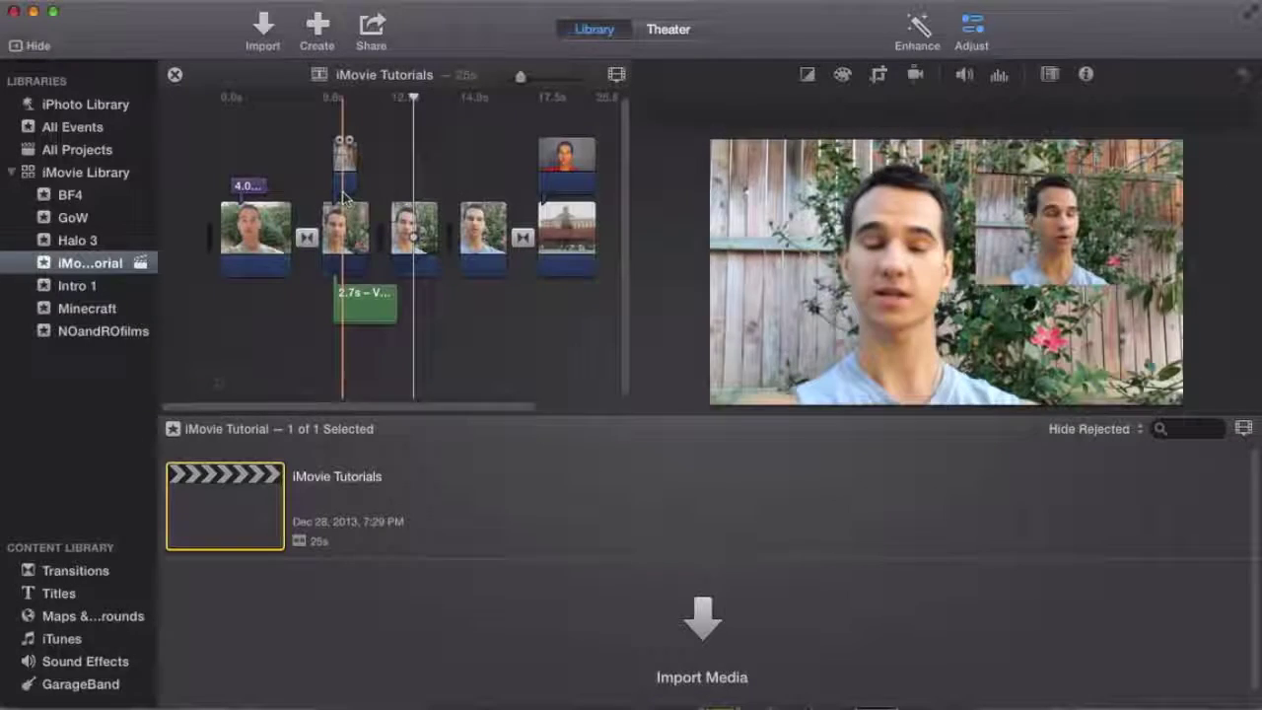
- Undo the picture-in-picture changes and the placement of the freeze frame above the second clip
left_click(344, 168)
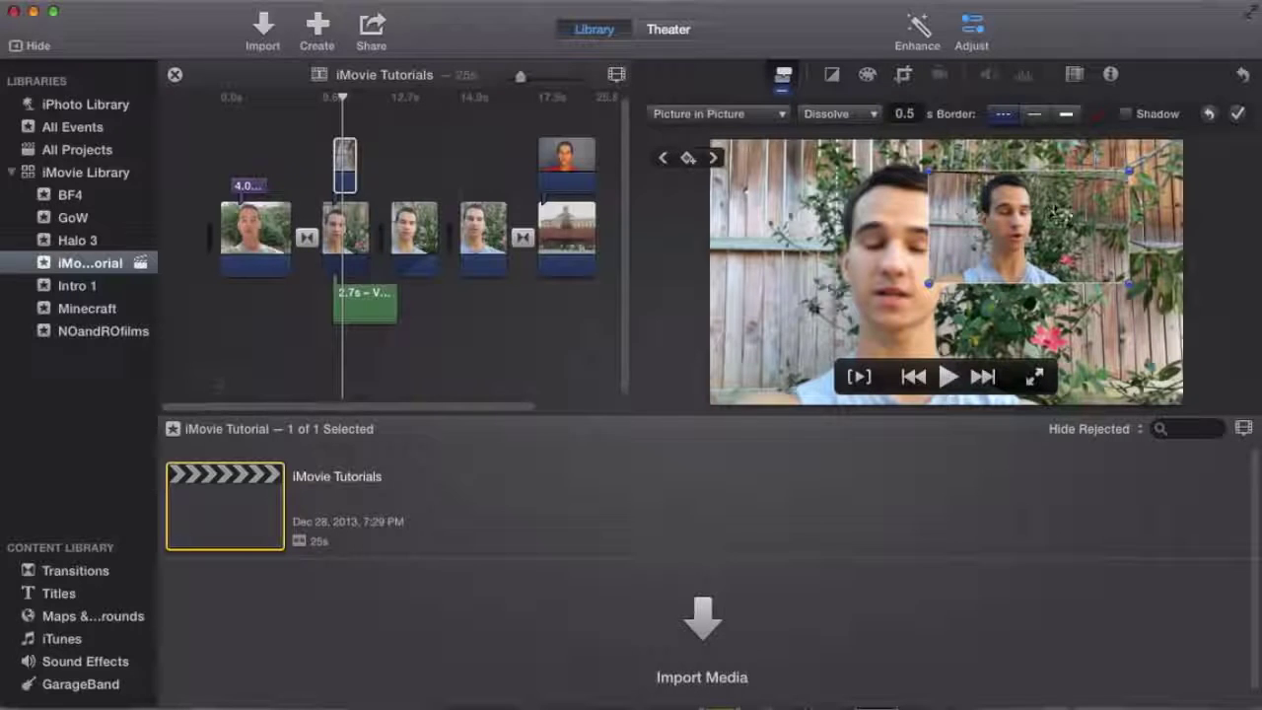
left_click(345, 168)
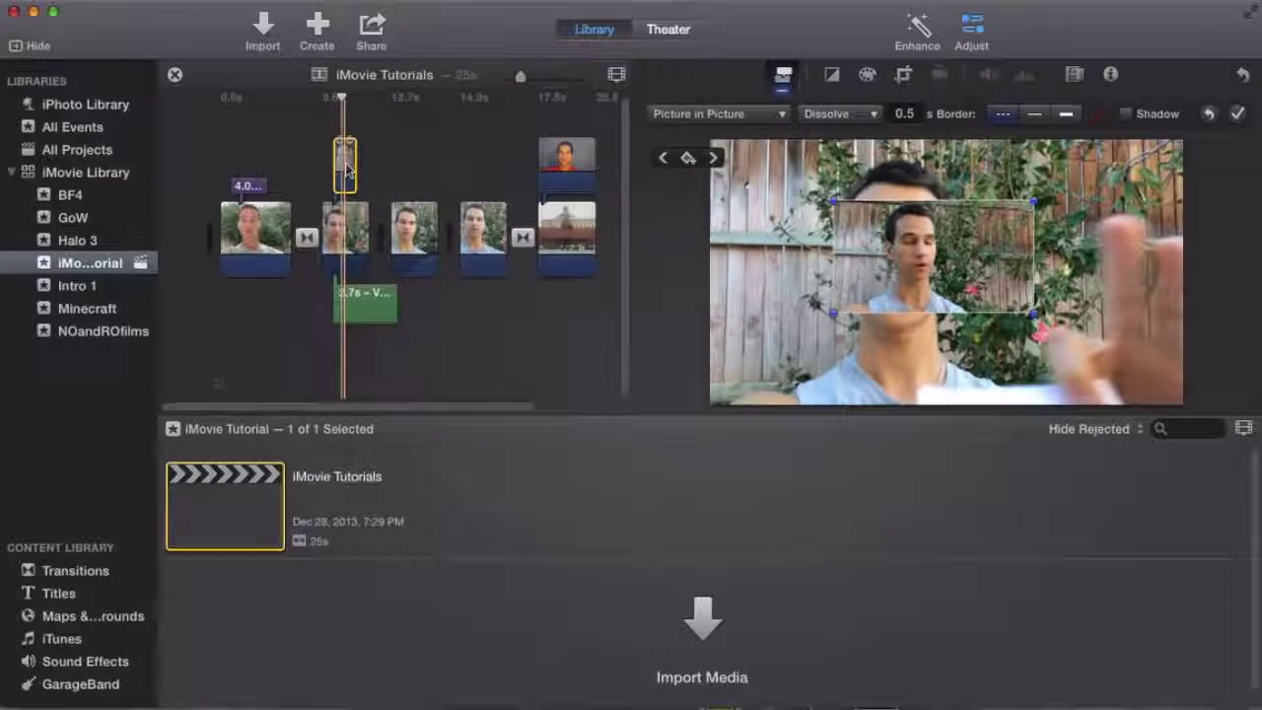
key("super+z")
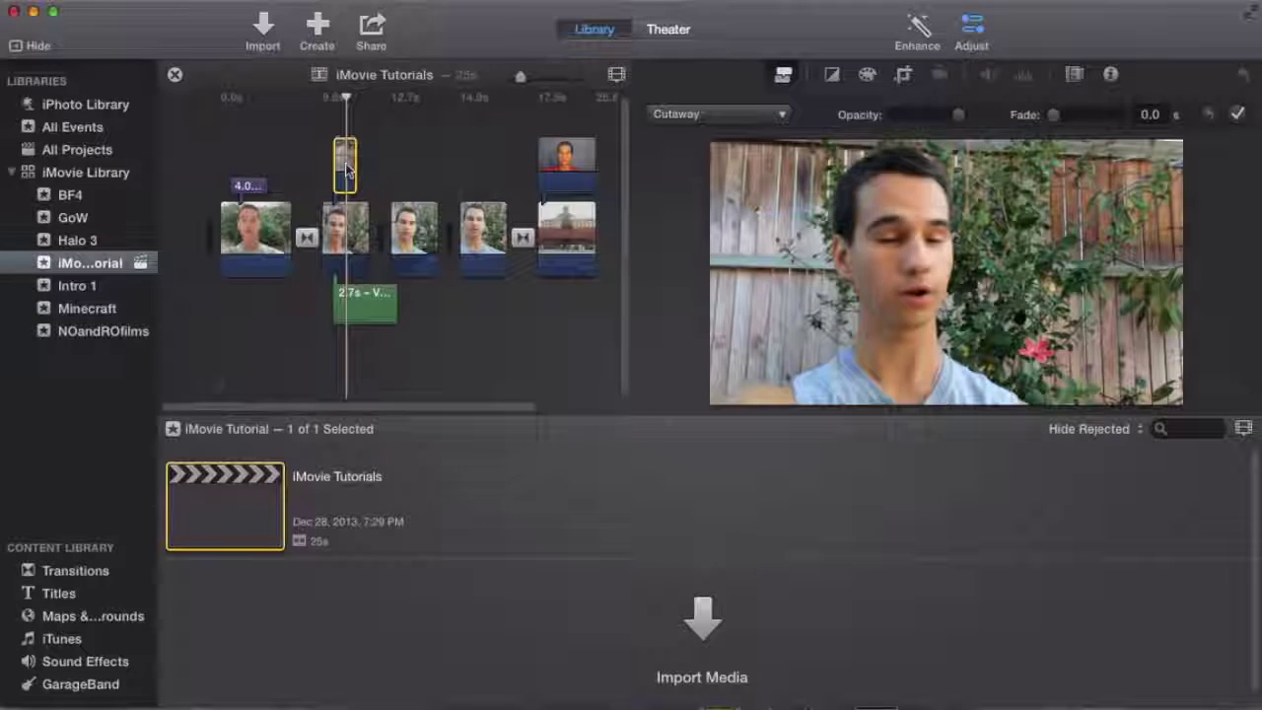
key("super+z")
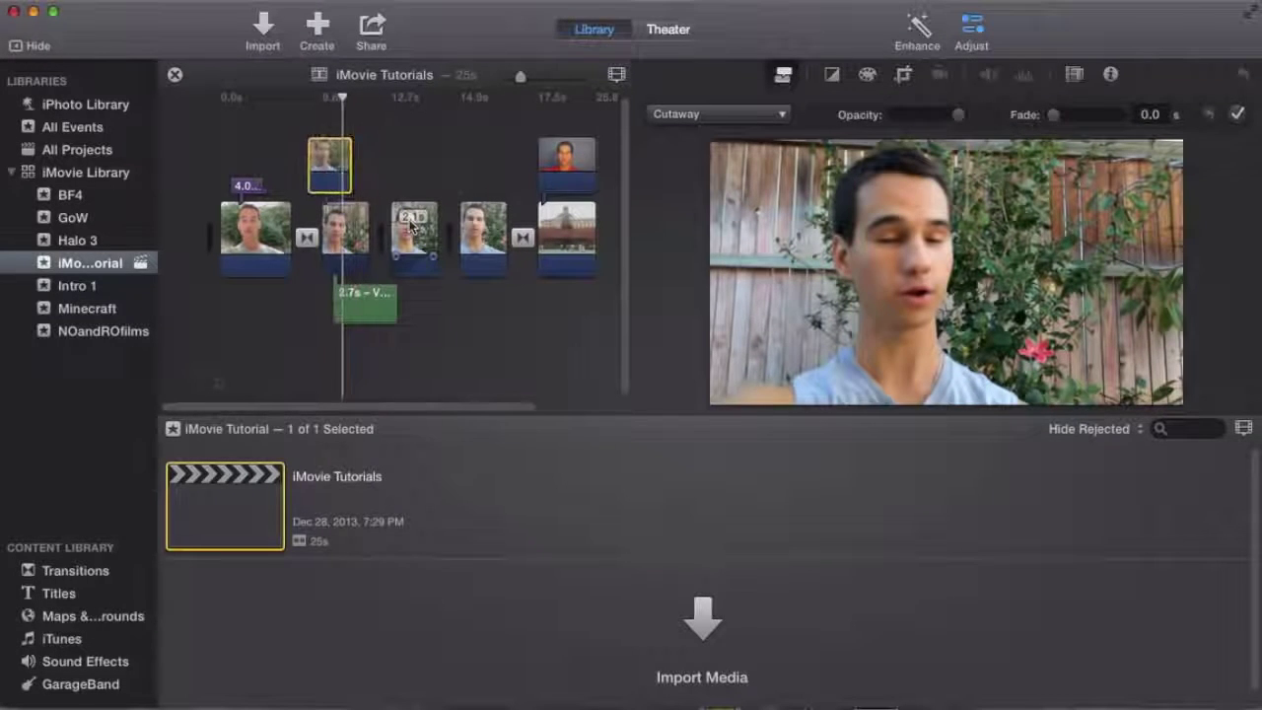
key("super+shift+z")
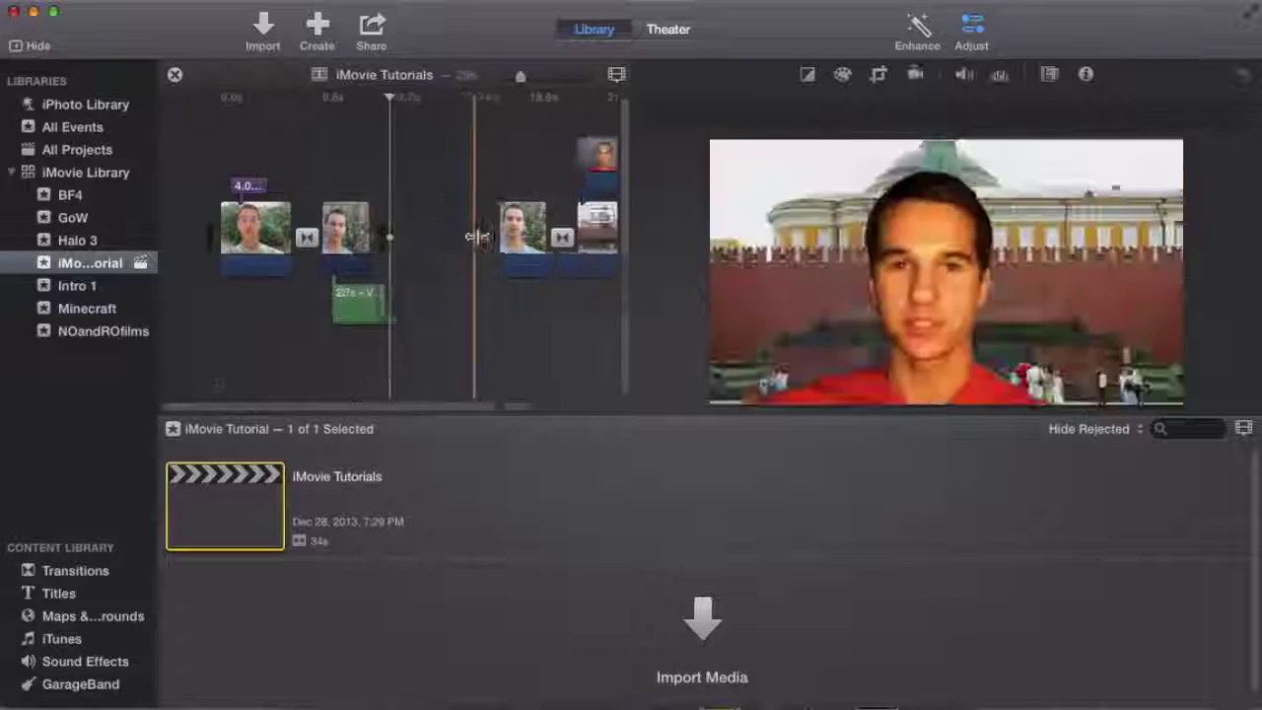
- Revert the last timeline edits and take the San Francisco map clip out from between the second and third clips
key("super+shift+z")
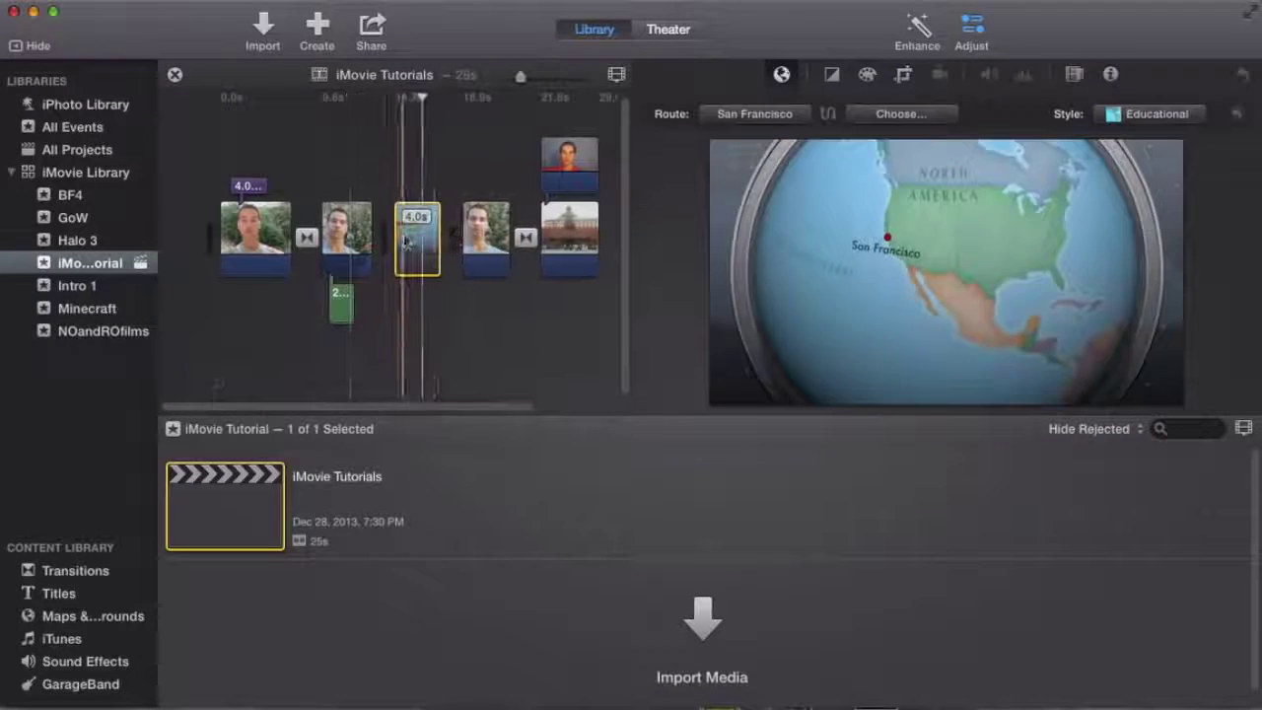
key("super+z")
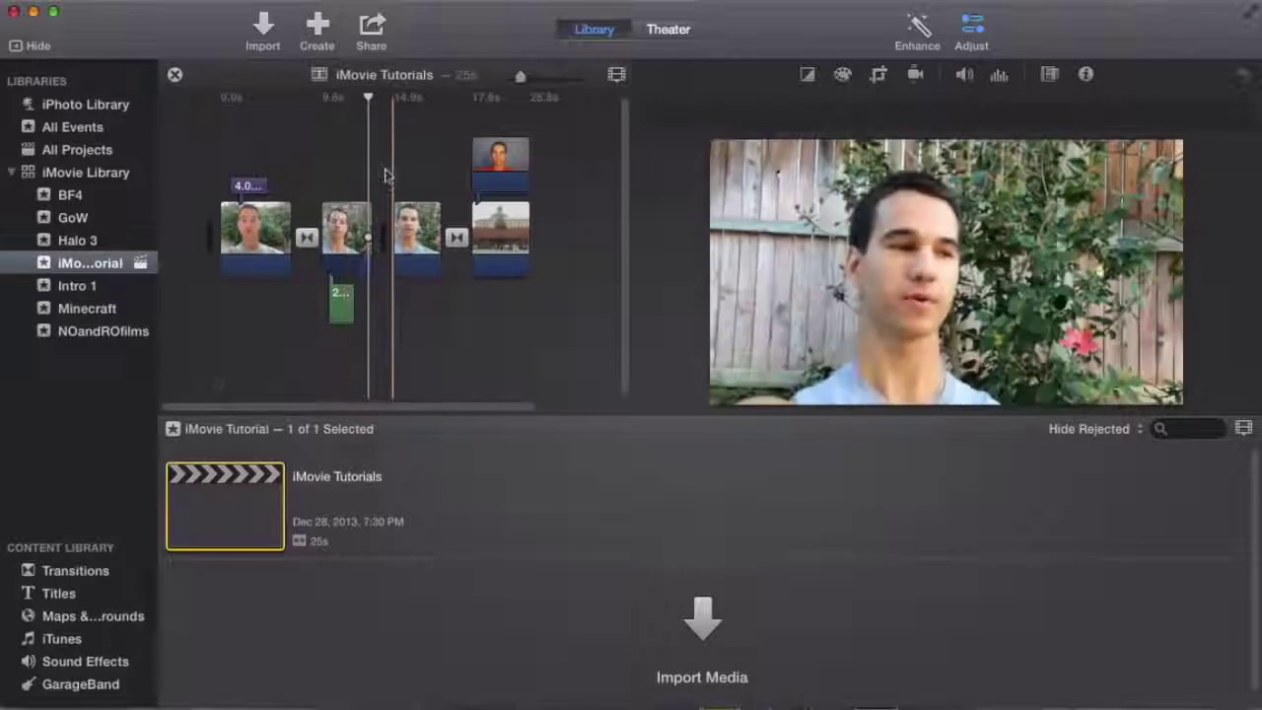
- Import the sad face image into the project as an overlay above the second clip
left_click(339, 203)
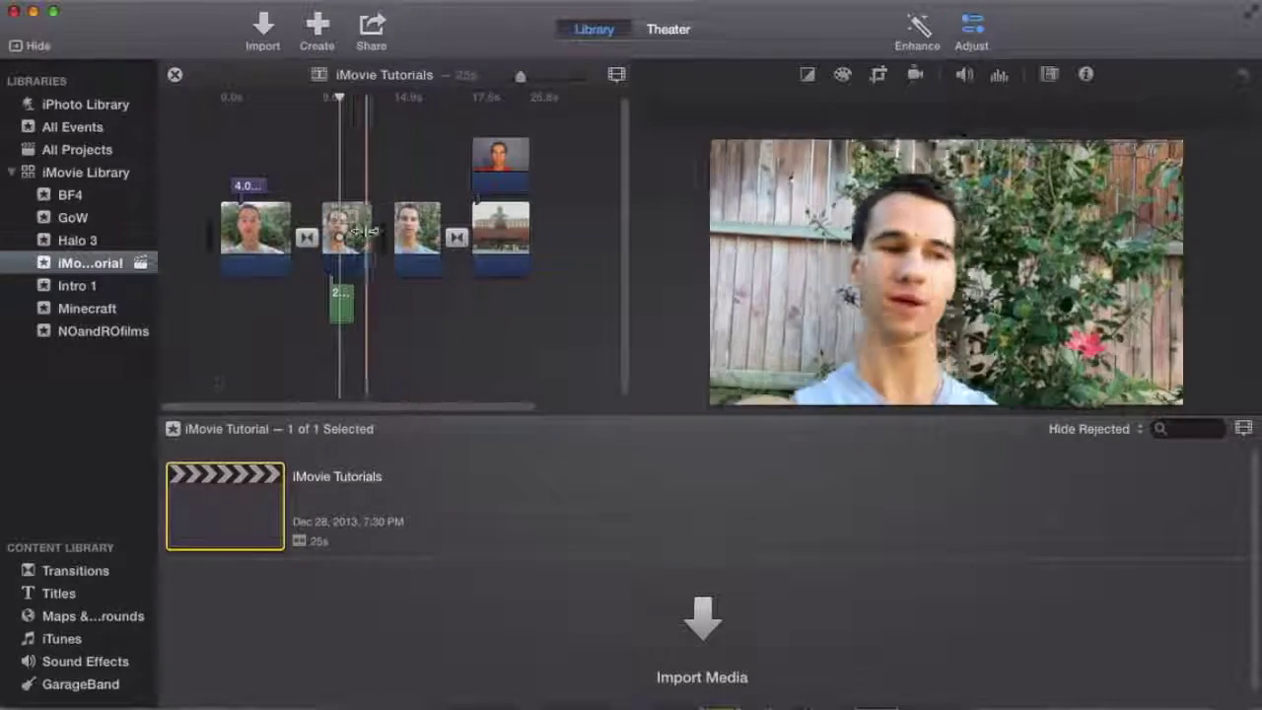
key("space")
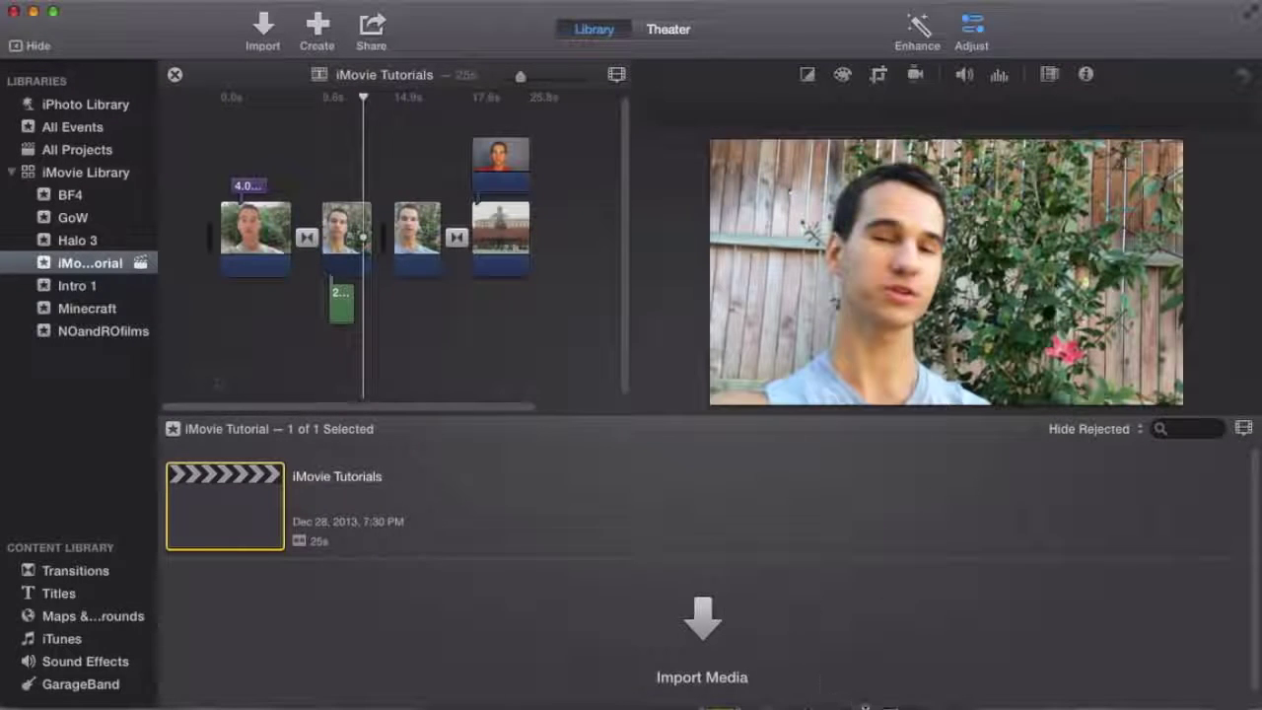
left_click(895, 707)
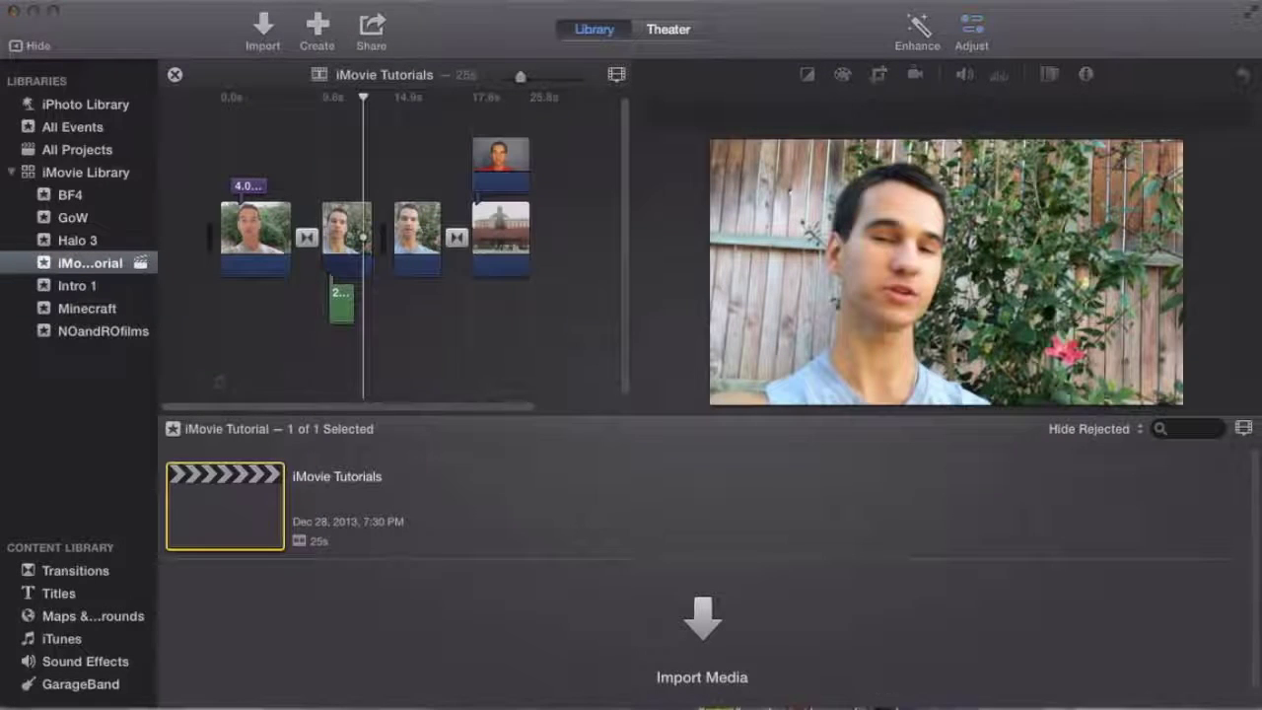
left_click_drag(712, 705, 357, 163)
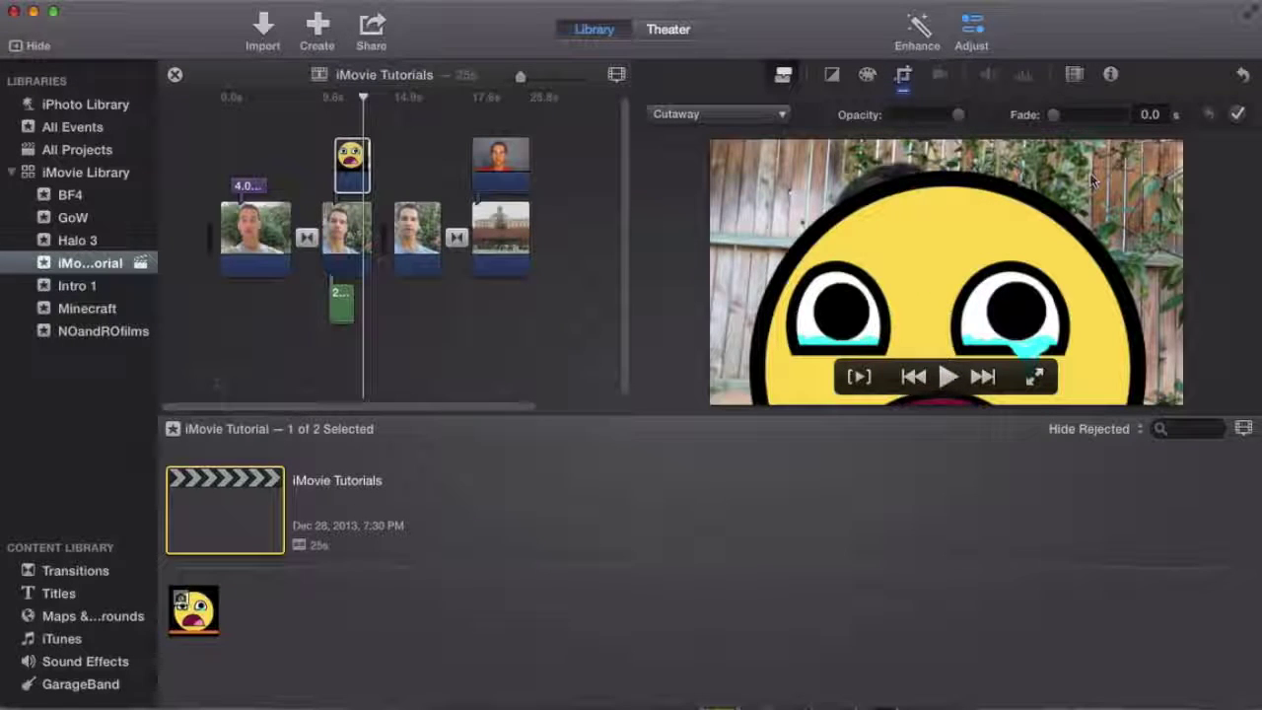
- Set the sad face overlay's style to Picture in Picture and move it over the edge of the speaker's face
left_click(359, 169)
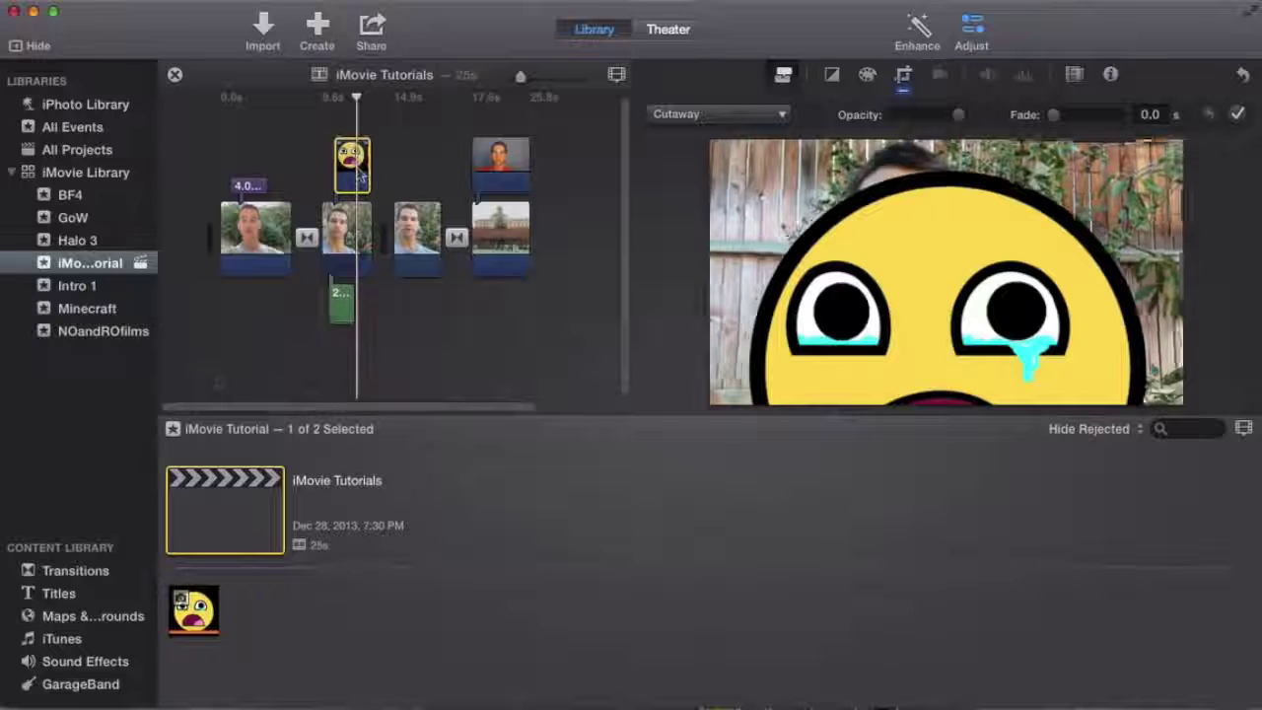
left_click(868, 74)
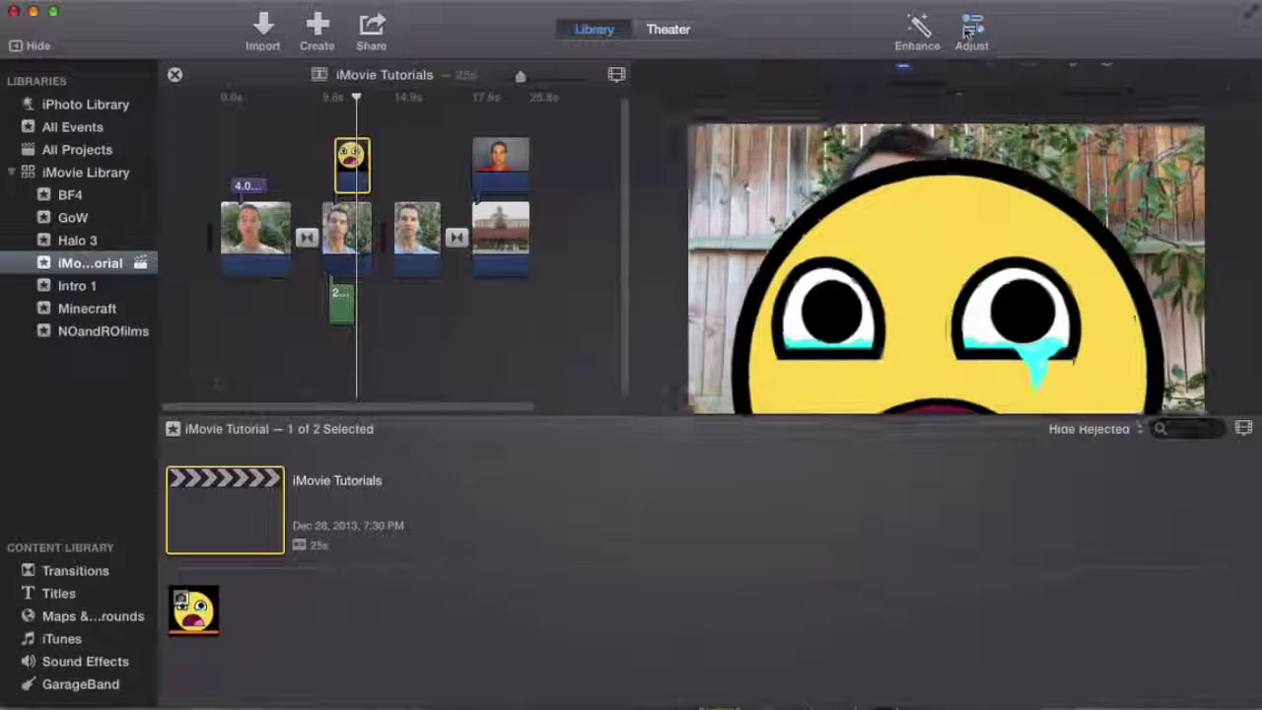
left_click(783, 74)
left_click(773, 115)
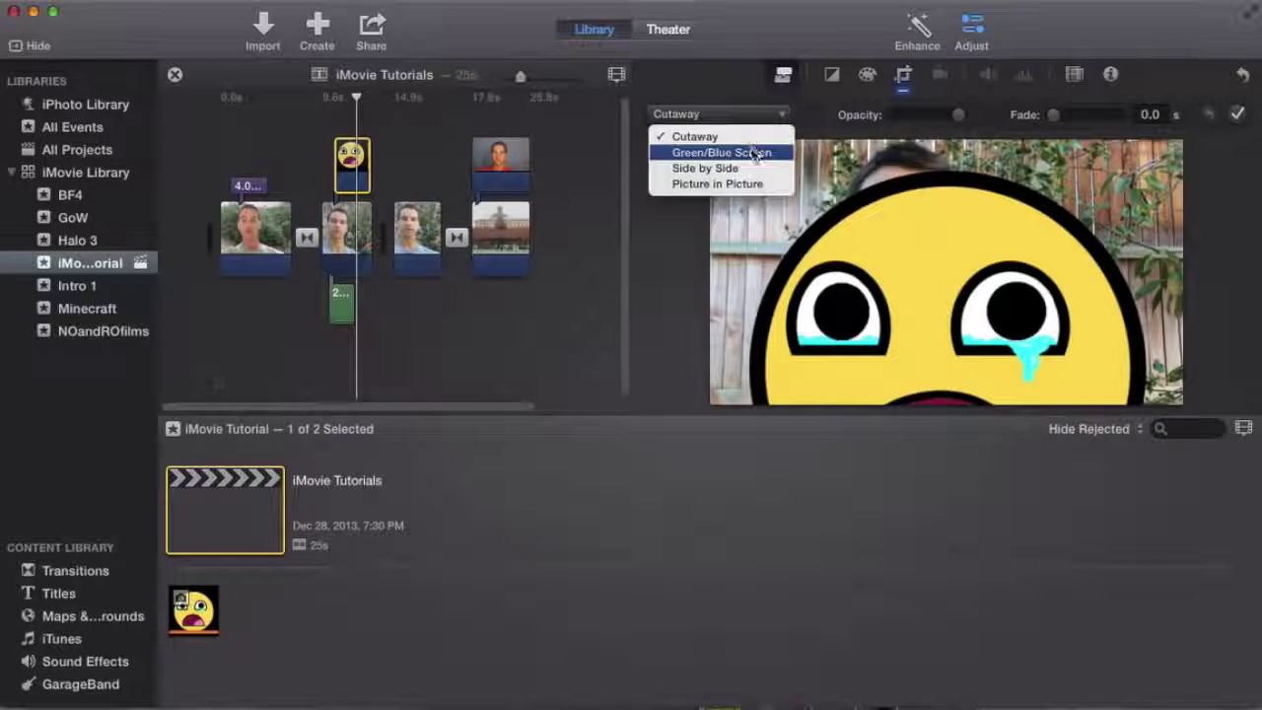
left_click(749, 186)
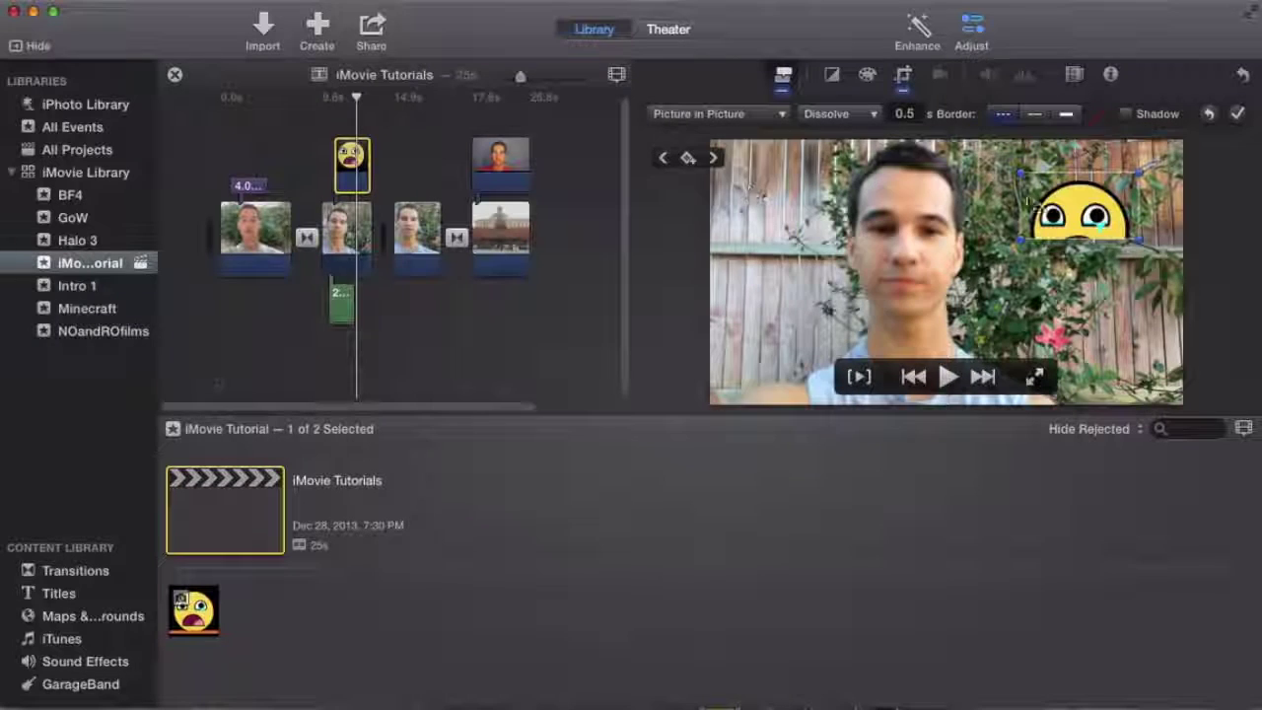
mouse_move(1036, 252)
left_mouse_down()
mouse_move(1179, 390)
mouse_move(1025, 242)
left_mouse_up()
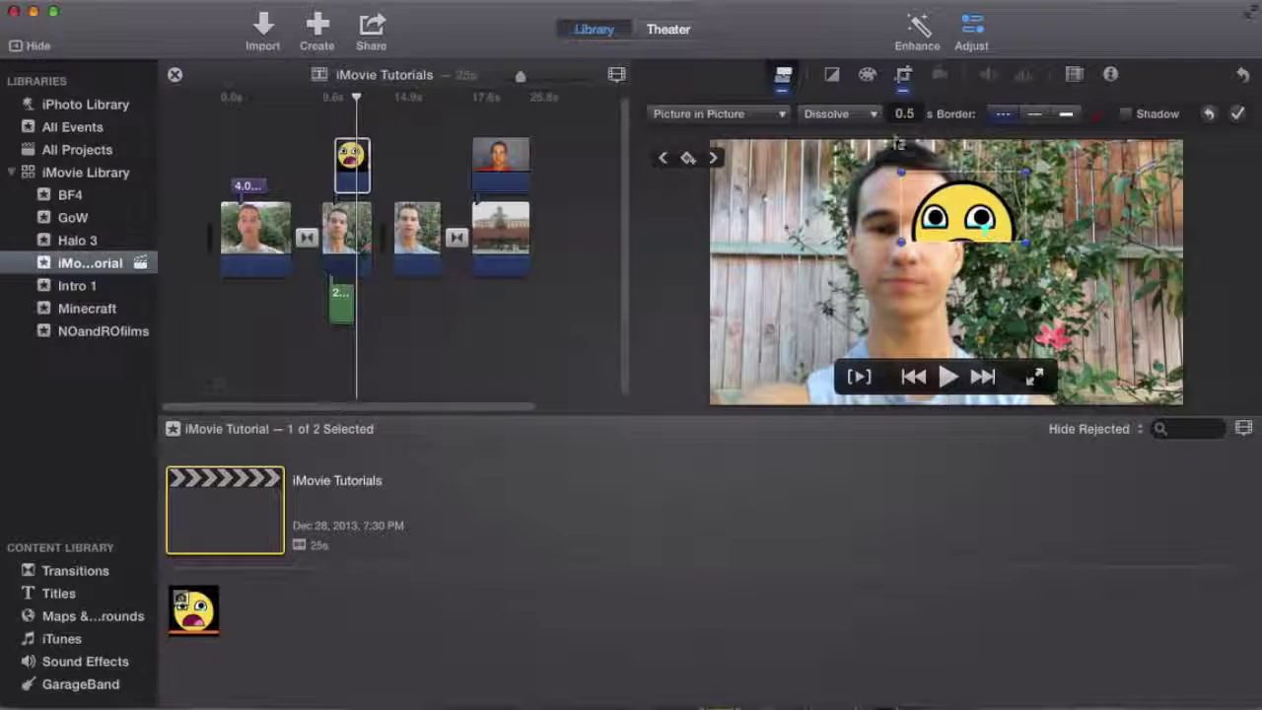
- Enlarge and center the sad face overlay's crop frame until it encloses the entire yellow face, and apply the crop
left_click(905, 77)
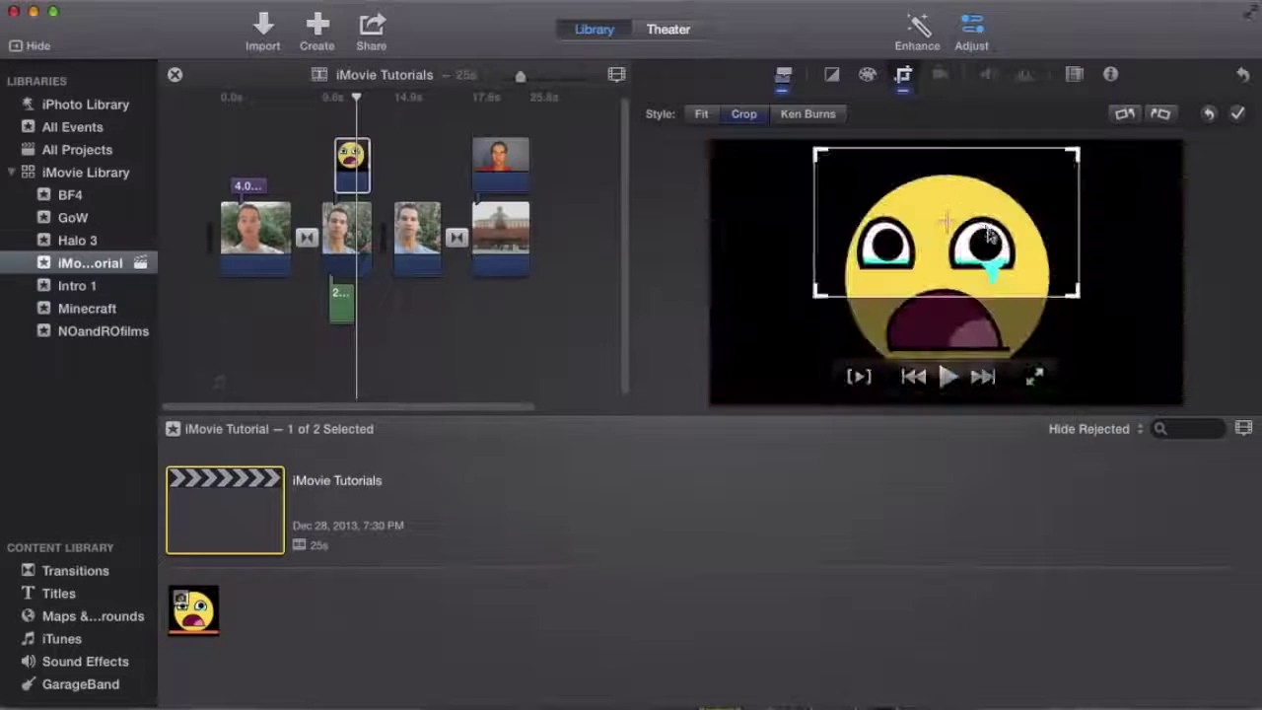
mouse_move(984, 252)
left_mouse_down()
mouse_move(976, 296)
mouse_move(983, 277)
left_mouse_up()
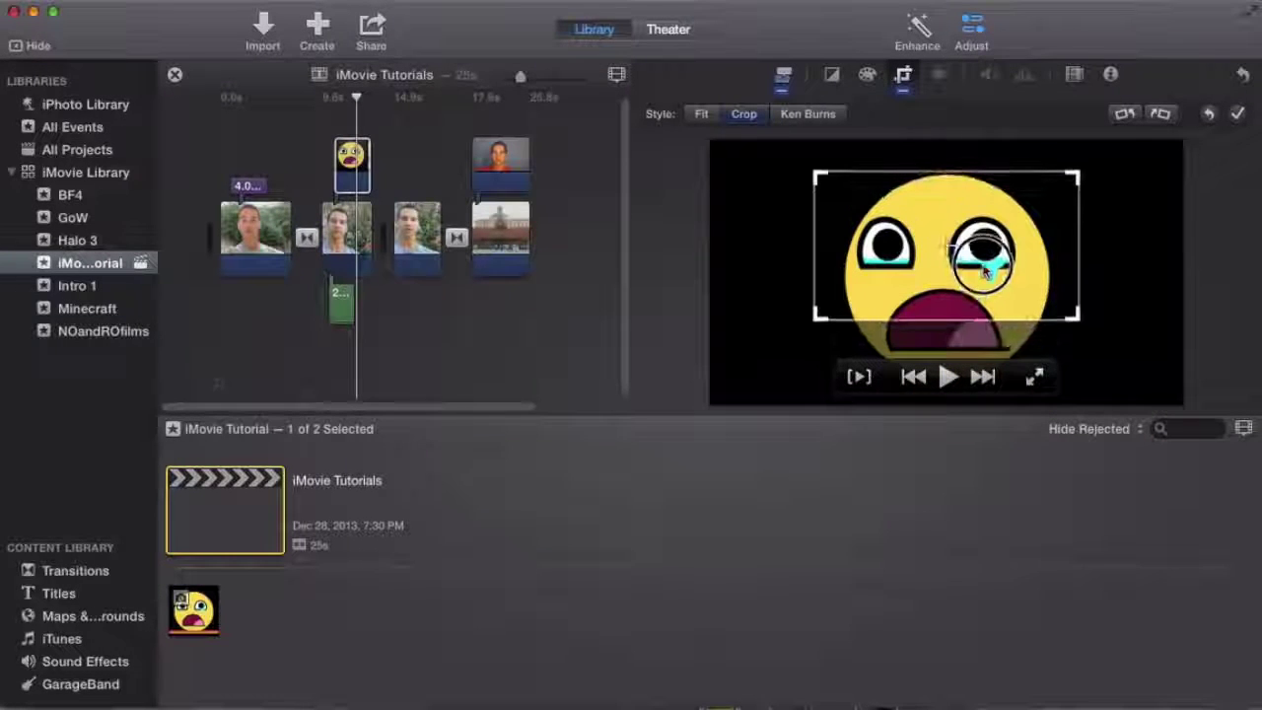
left_click_drag(1072, 317, 1043, 292)
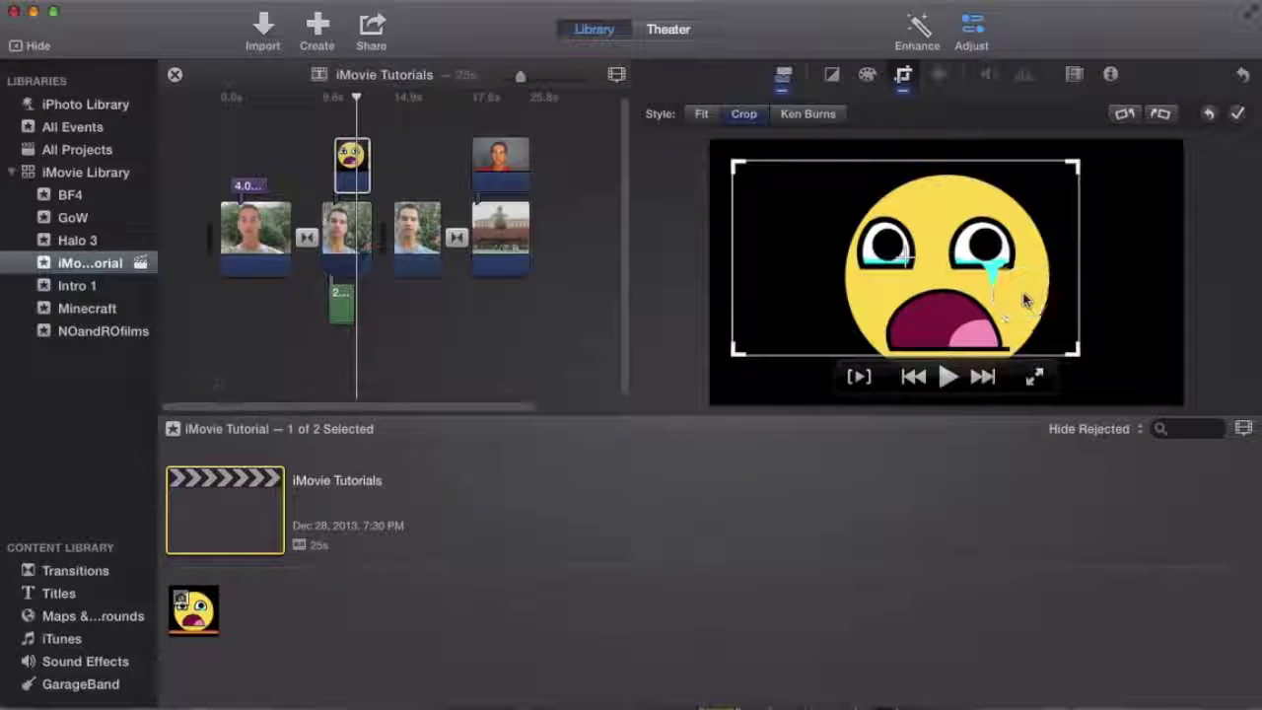
left_click_drag(1114, 361, 1137, 387)
left_click_drag(1072, 337, 1105, 318)
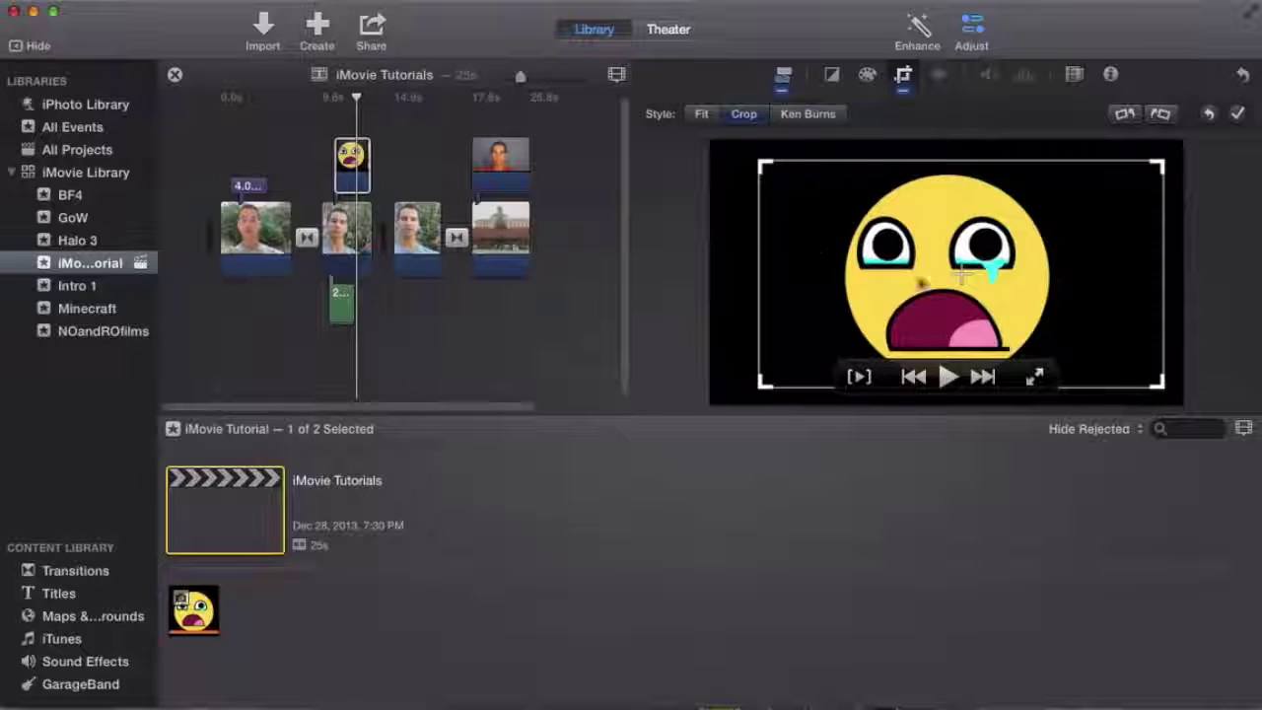
left_click_drag(1006, 286, 995, 289)
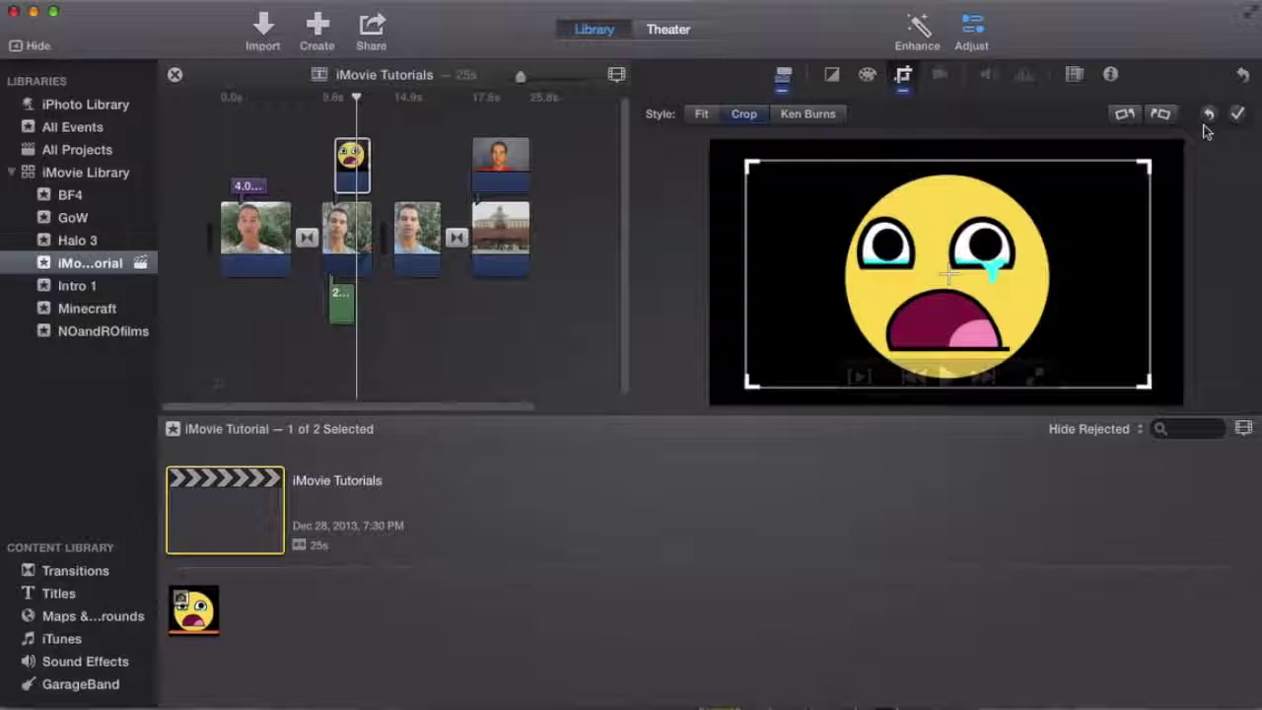
left_click(1238, 114)
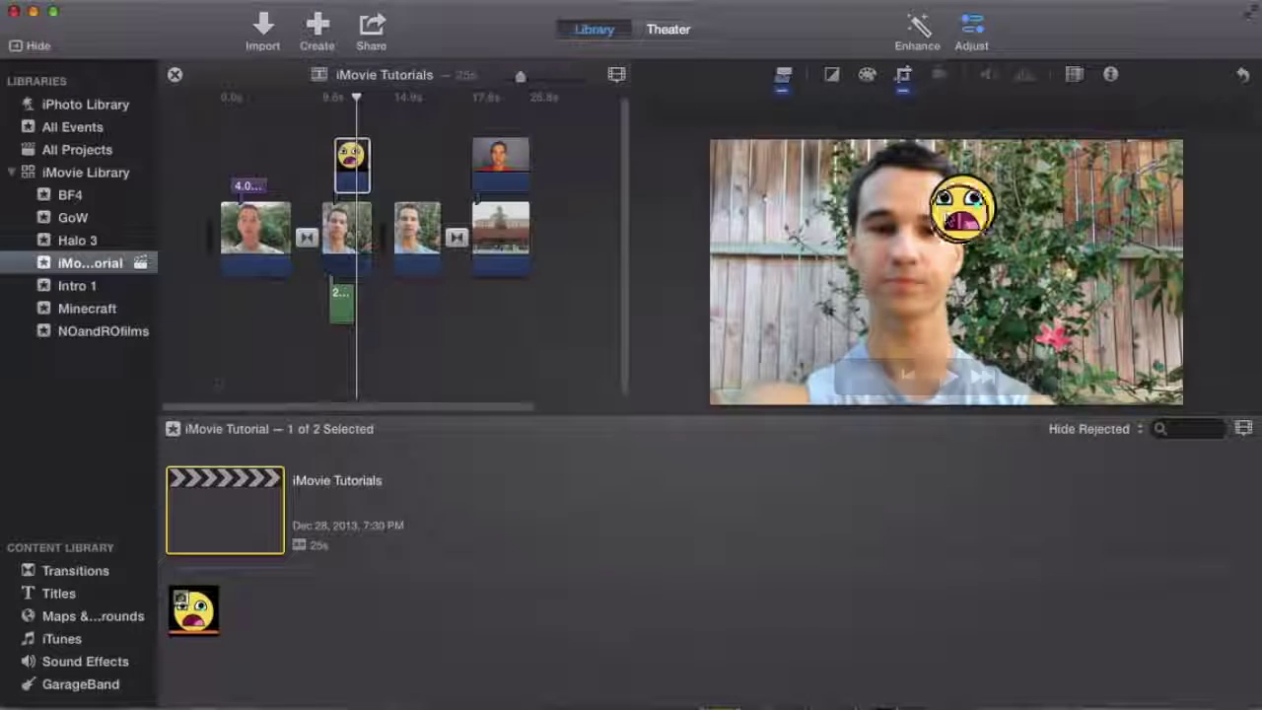
- Reposition and enlarge the picture-in-picture sad face until it fully covers the speaker's face, and apply the overlay settings
left_click(782, 75)
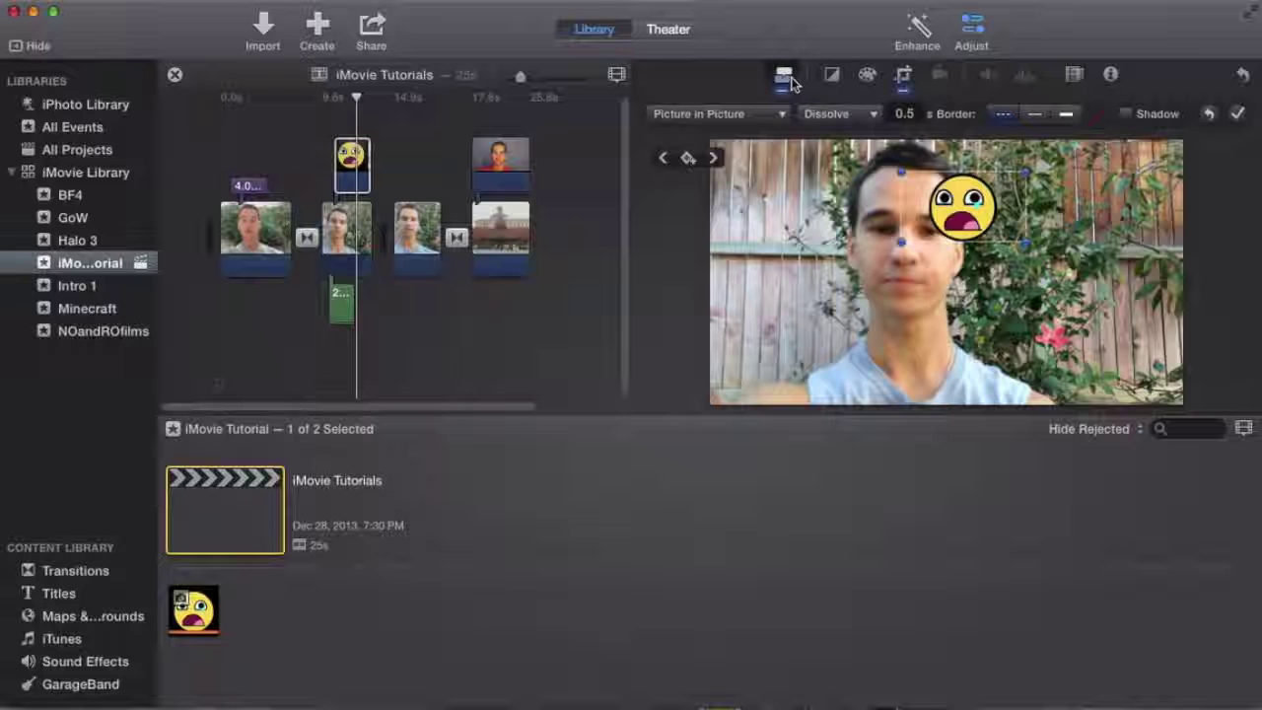
left_click(755, 116)
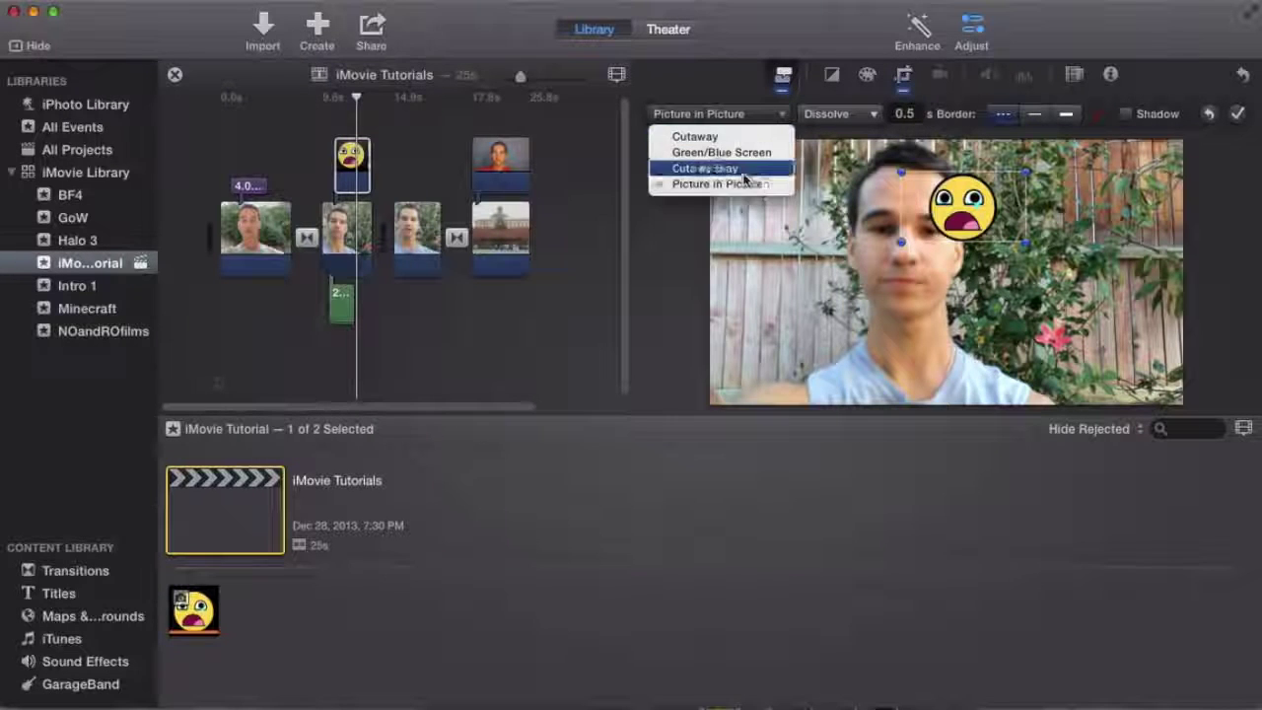
left_click(745, 184)
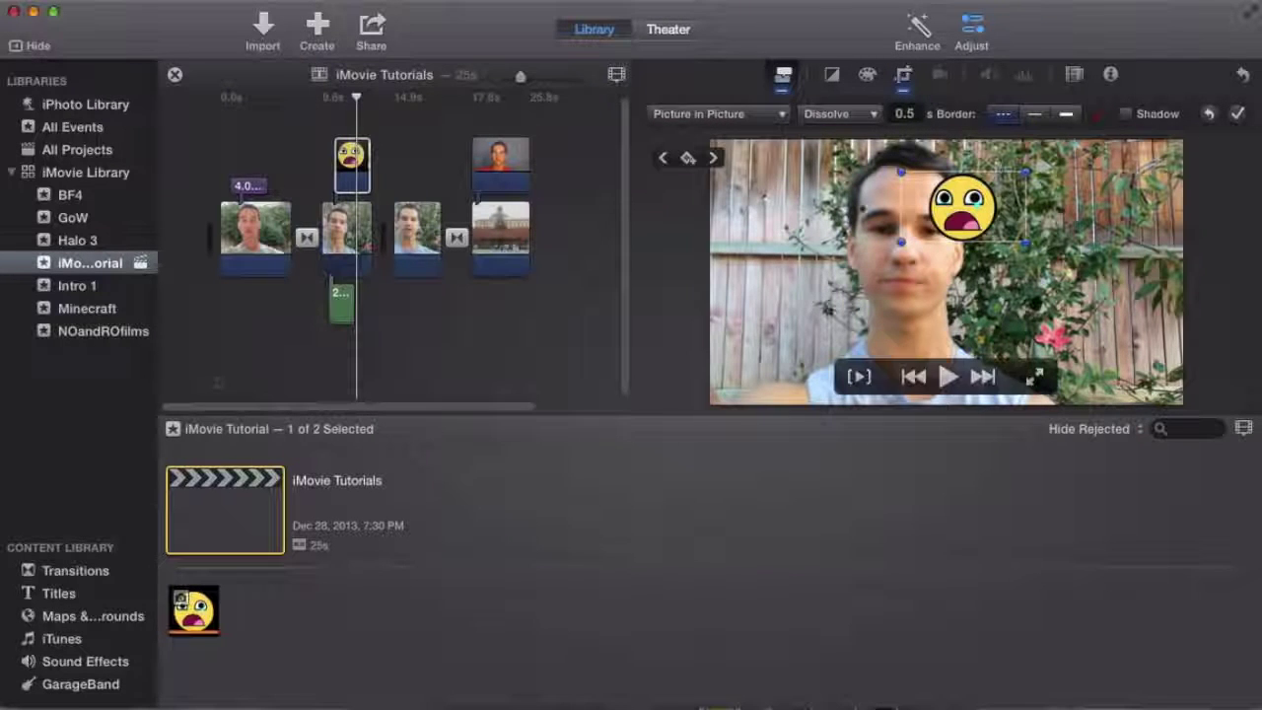
left_click(937, 219)
left_click_drag(937, 219, 863, 189)
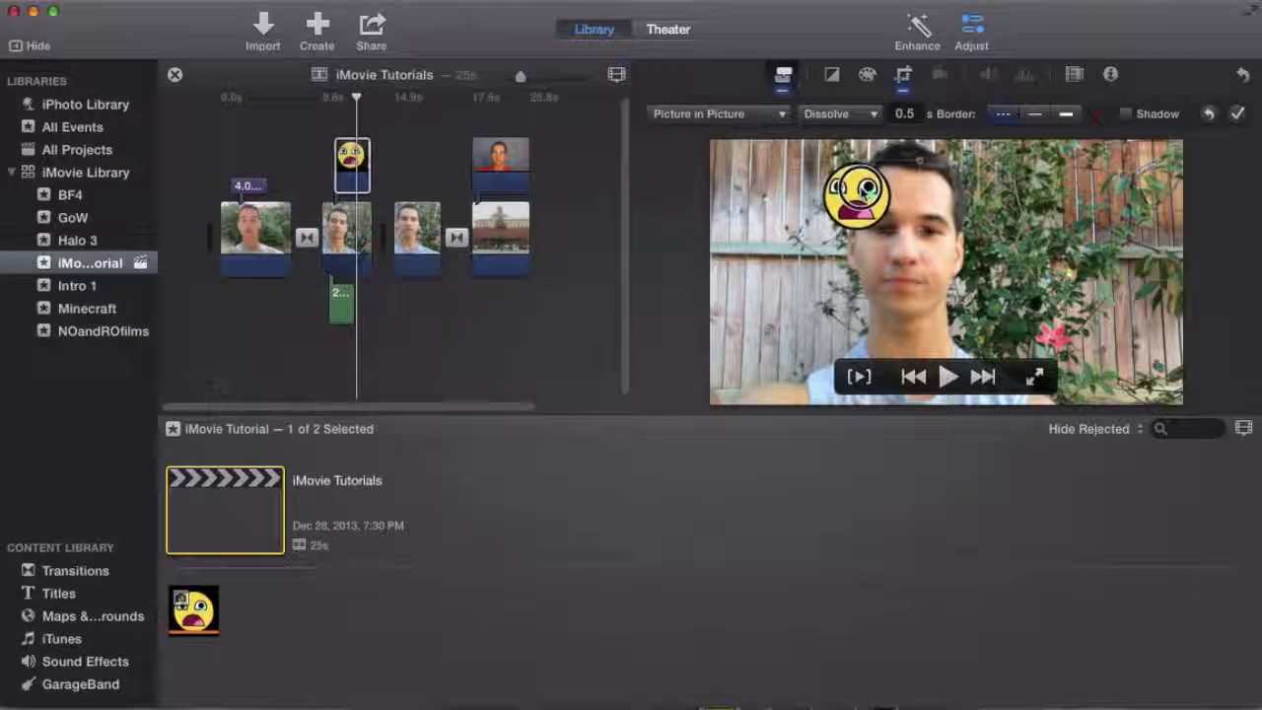
left_click_drag(924, 222, 976, 277)
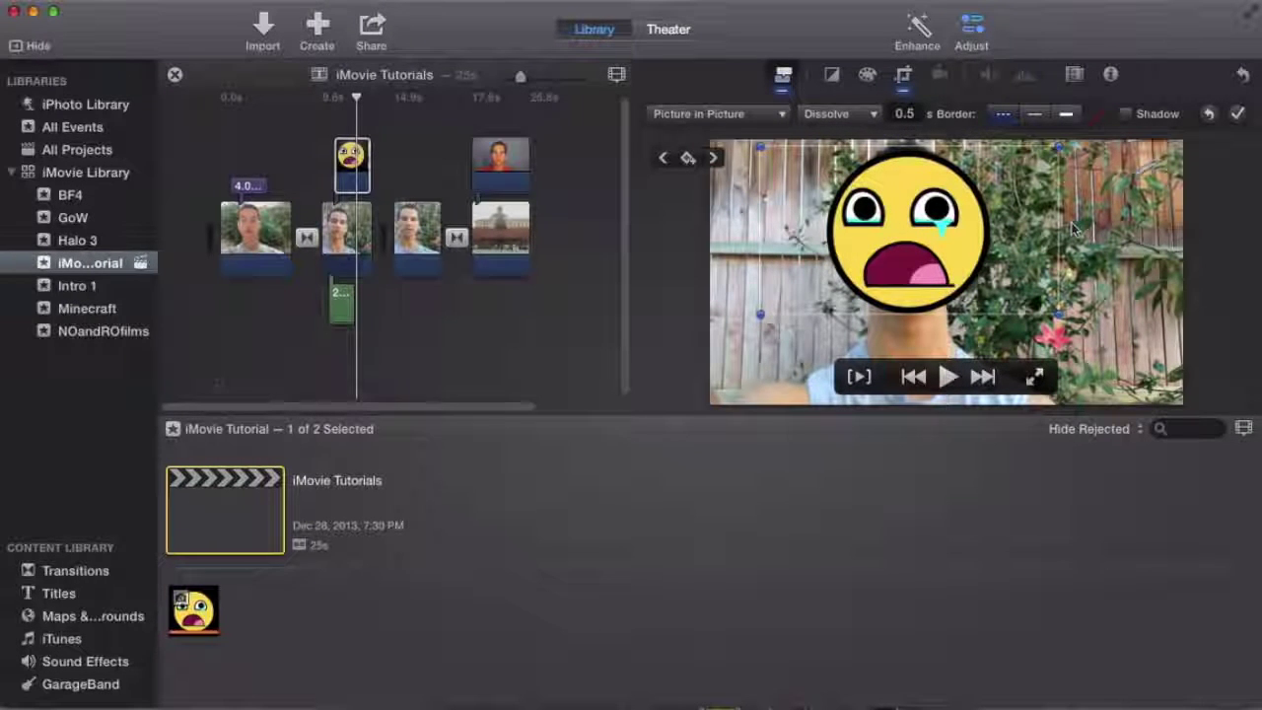
left_click(1239, 115)
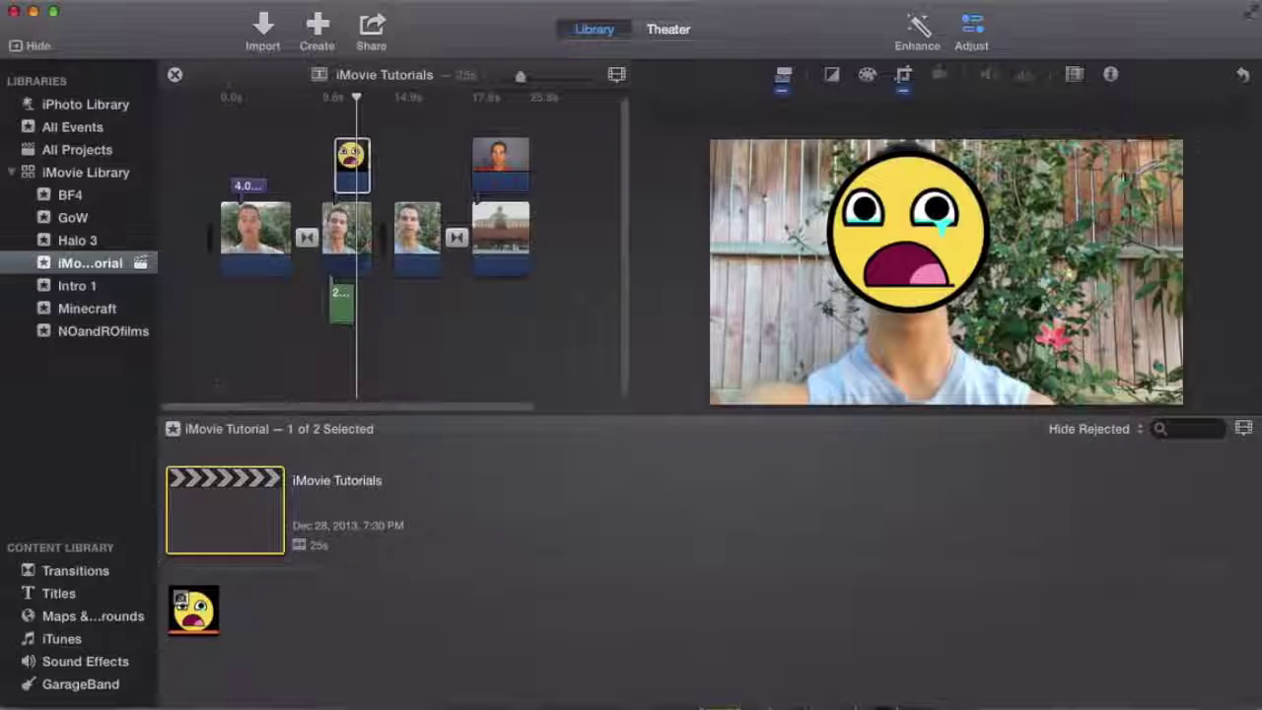
- Play back the second clip and check how the sad face overlay covers the speaker's face
left_click(341, 163)
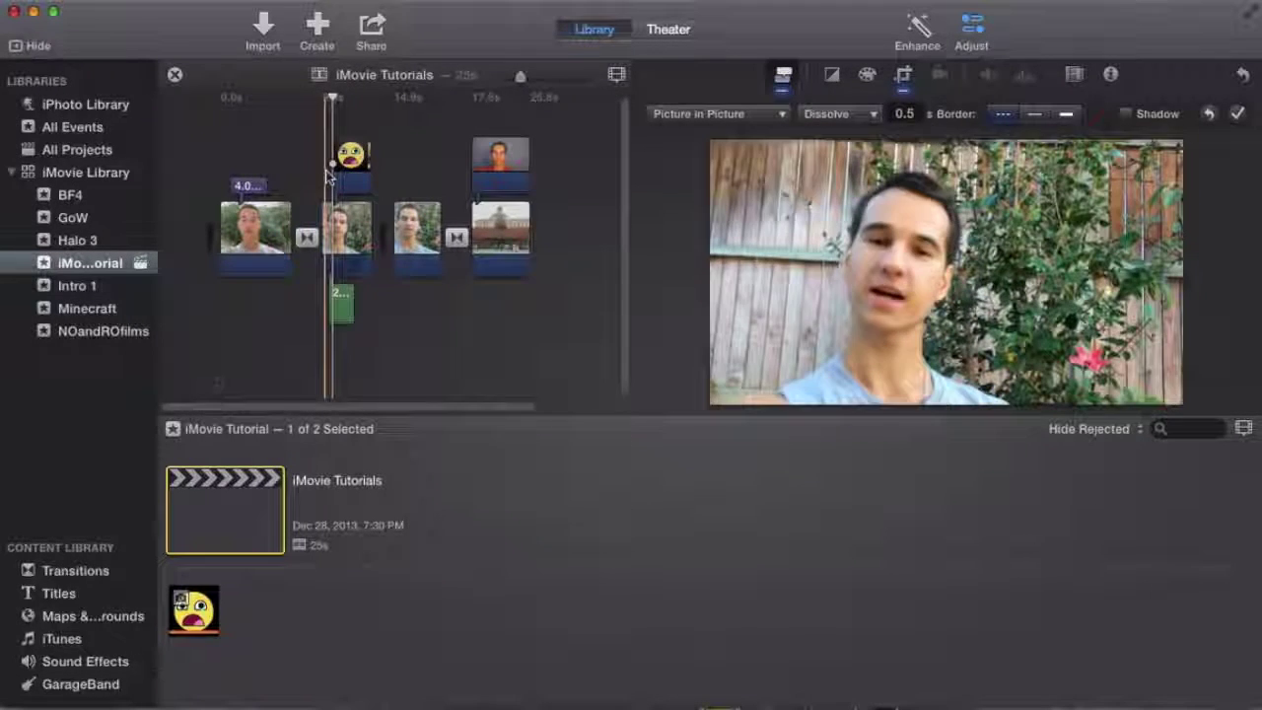
key("space")
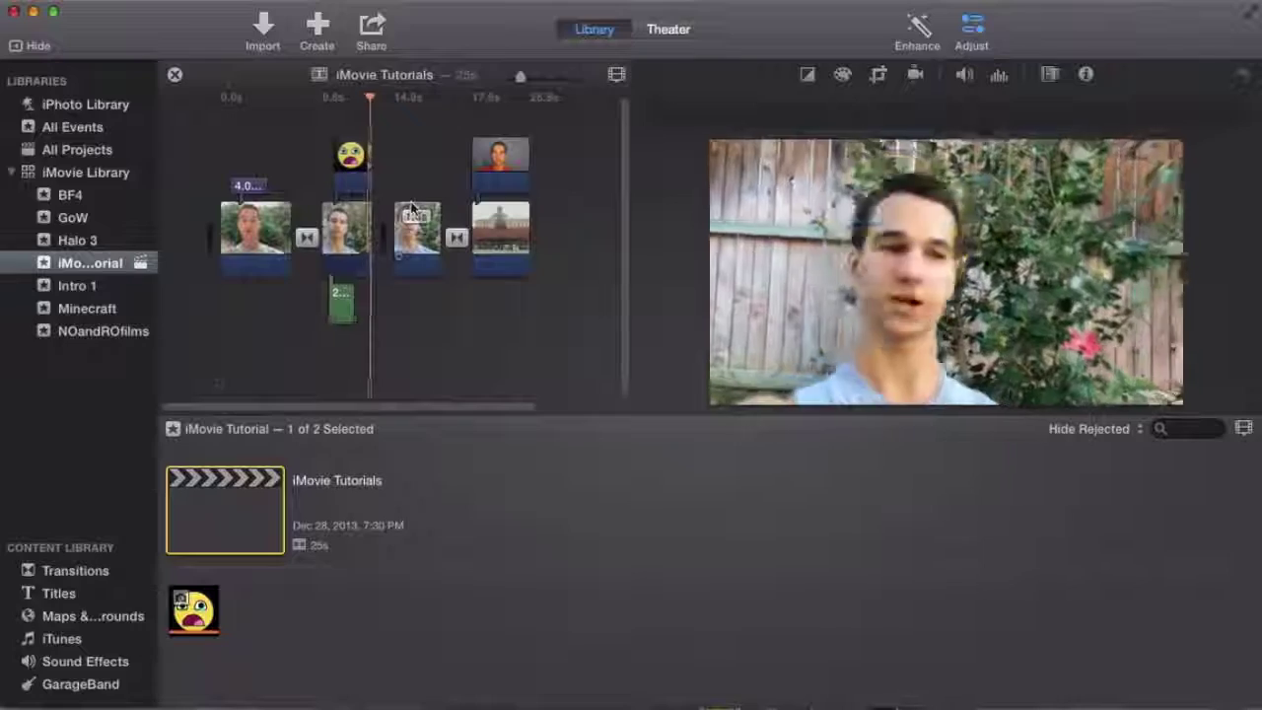
left_click(361, 166)
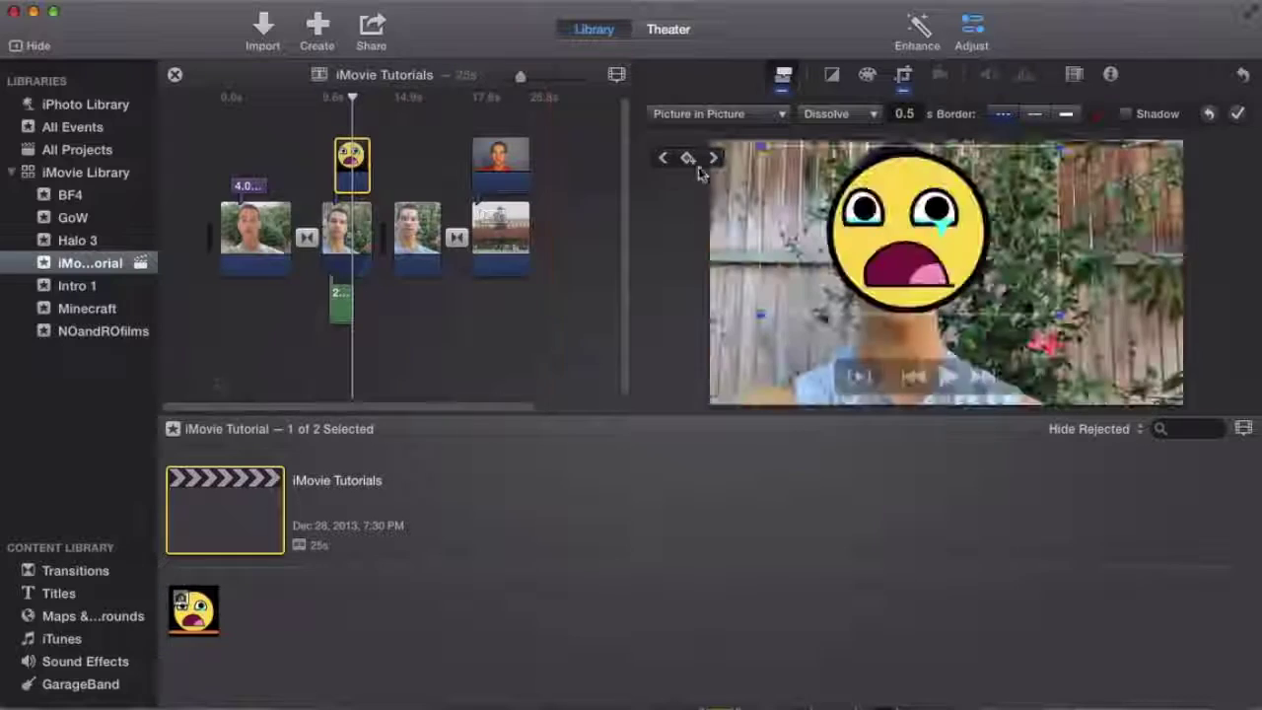
left_click(1237, 115)
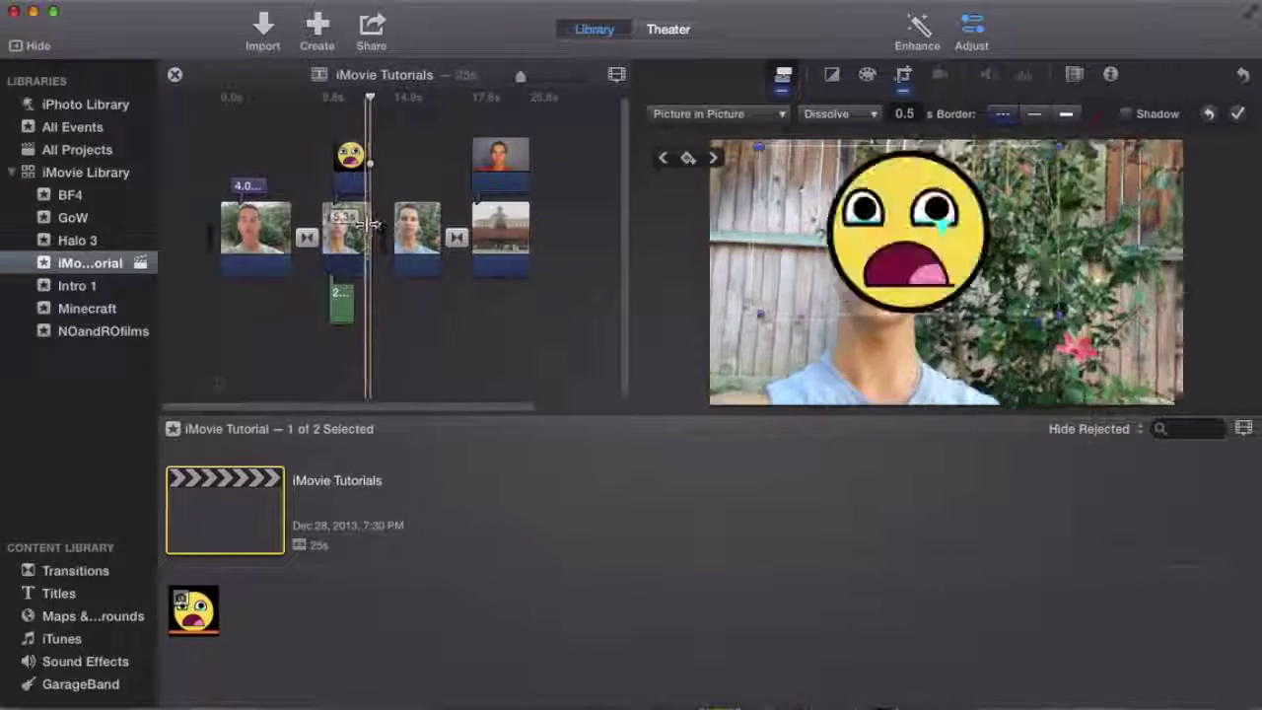
- Move the sad face image from above the second clip into the main track, between the second and third clips
left_click(408, 227)
left_click(352, 181)
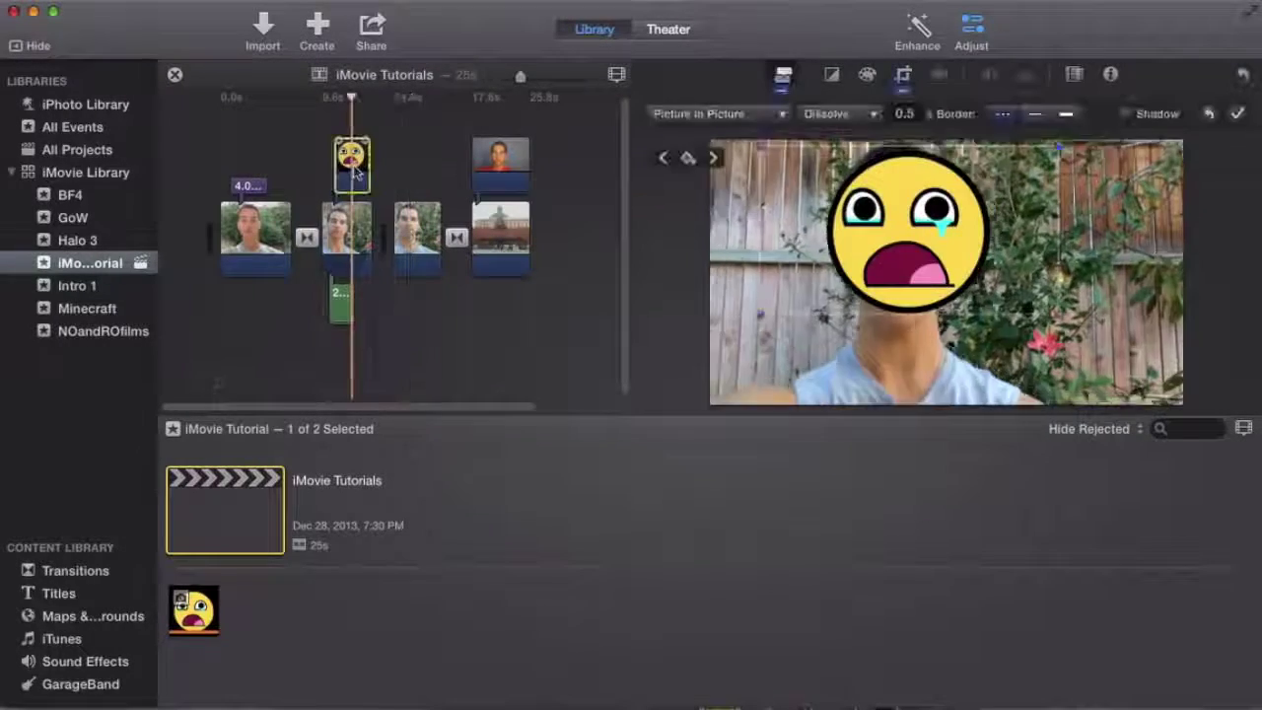
left_click_drag(395, 236, 400, 231)
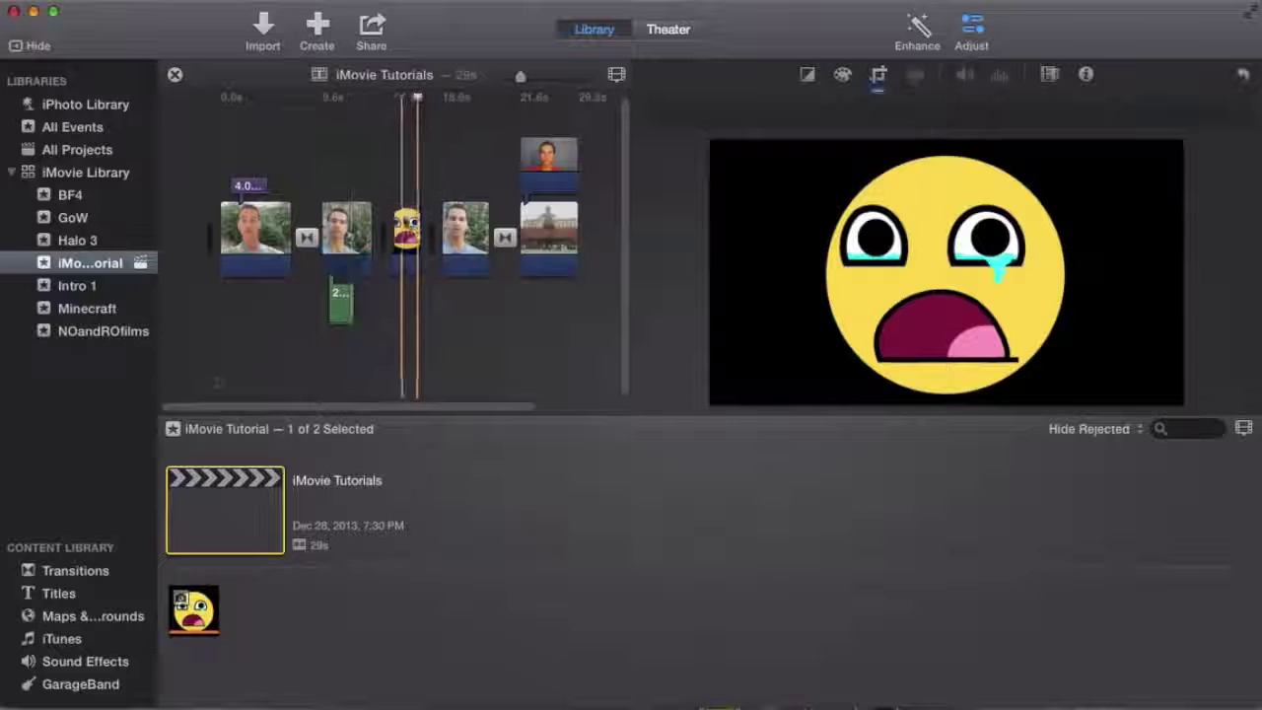
right_click(409, 225)
left_click(410, 225)
left_click(406, 232)
right_click(406, 235)
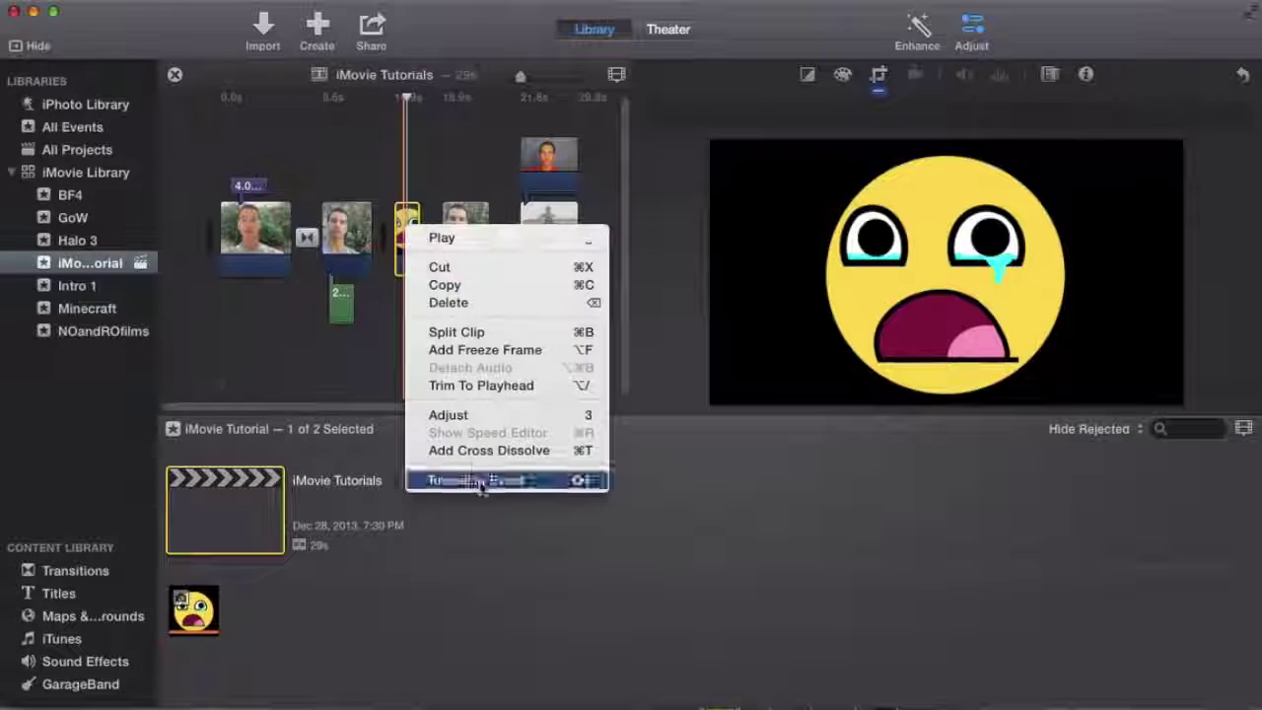
left_click(385, 172)
left_click(392, 172)
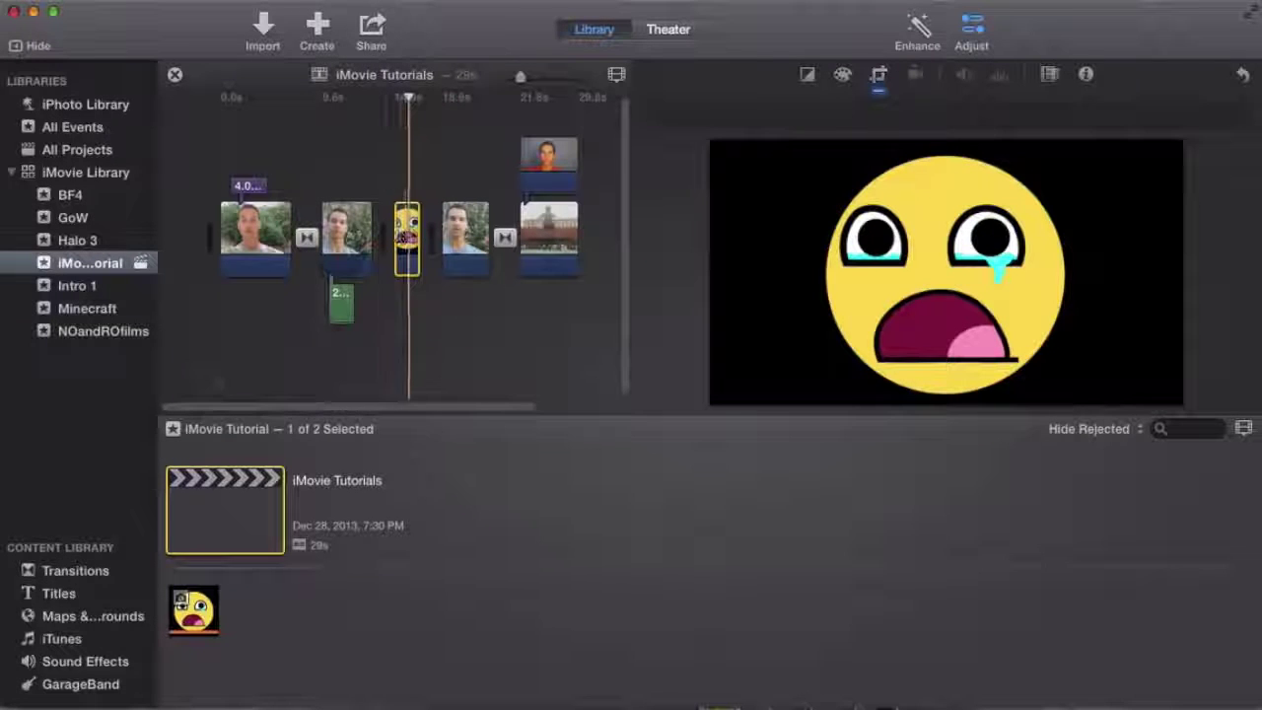
left_click(441, 226)
mouse_move(414, 222)
left_mouse_down()
mouse_move(361, 169)
mouse_move(383, 155)
mouse_move(346, 155)
mouse_move(385, 175)
mouse_move(385, 273)
mouse_move(324, 161)
mouse_move(361, 191)
mouse_move(322, 219)
mouse_move(445, 226)
mouse_move(402, 220)
left_mouse_up()
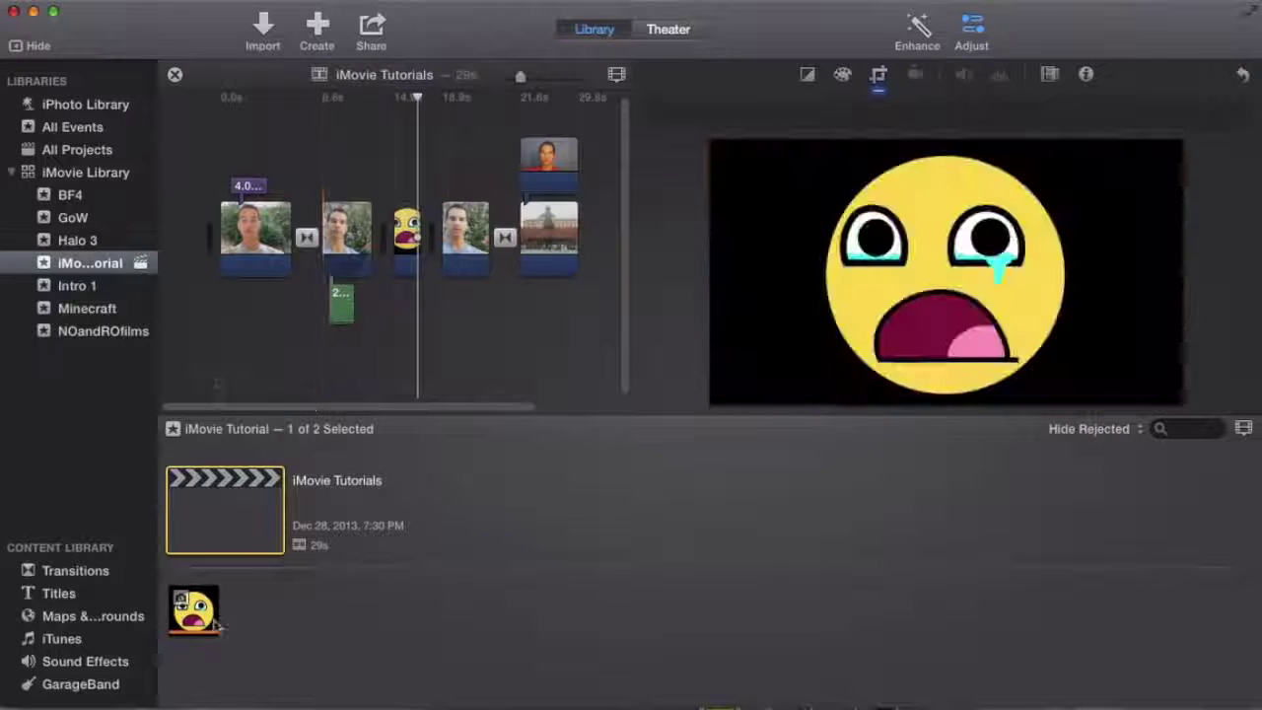
- Try to place another copy of the sad face image from the event's media into the timeline
left_click(193, 609)
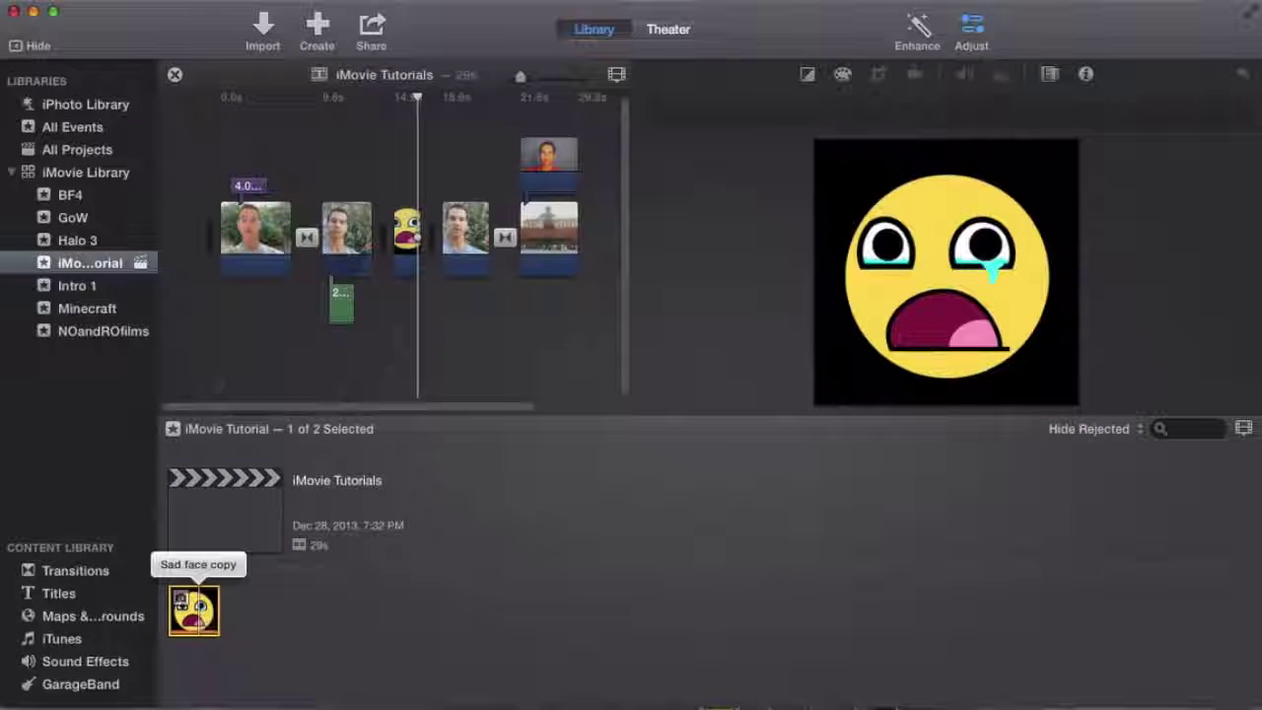
left_click_drag(193, 609, 399, 231)
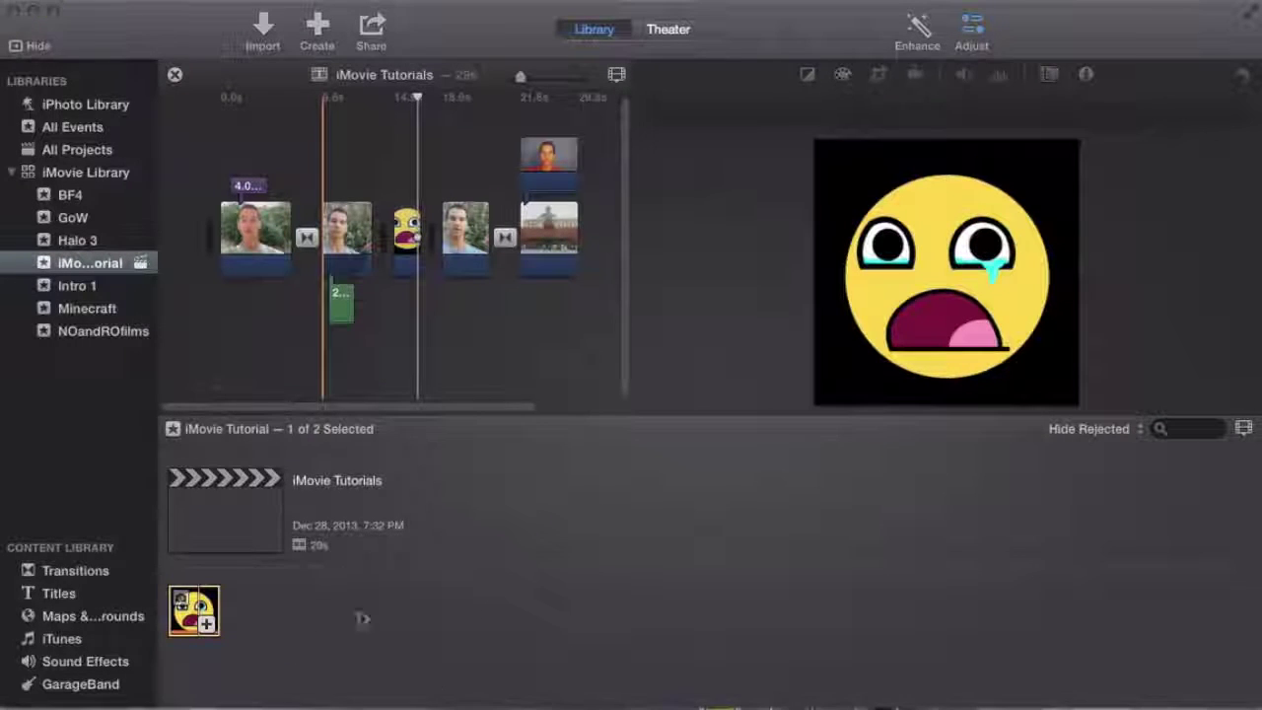
left_click(197, 604)
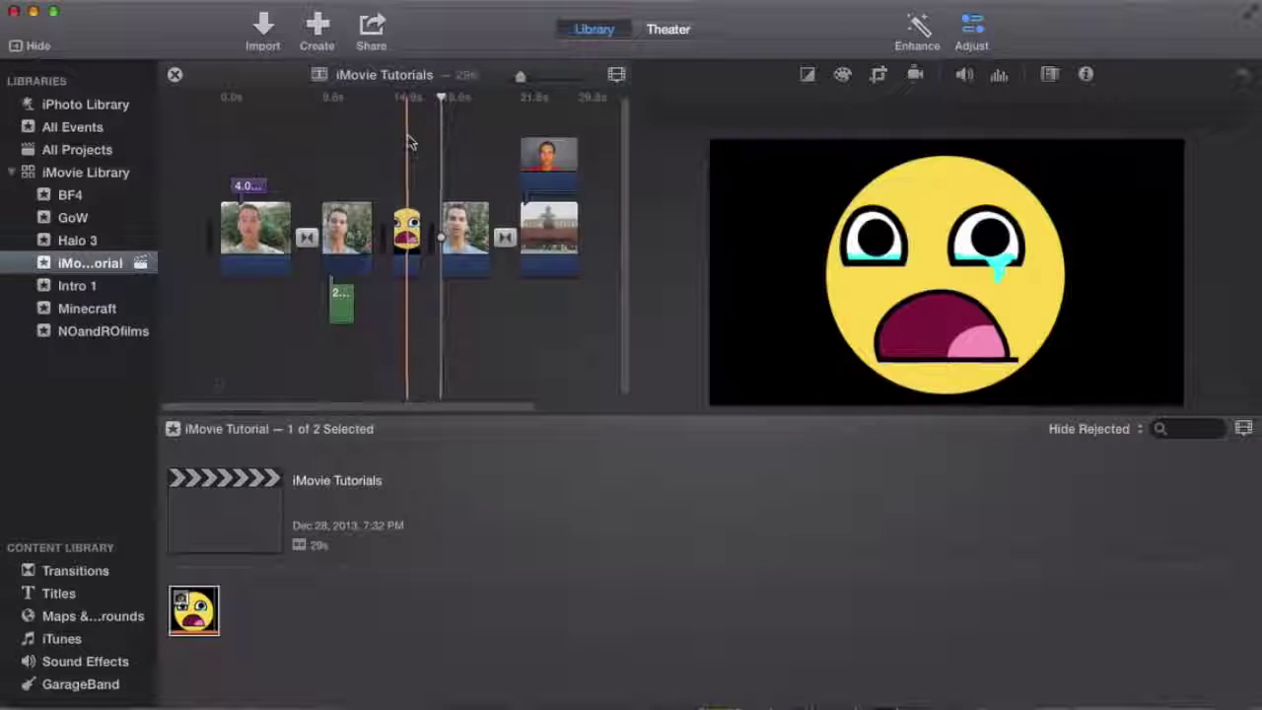
left_click(439, 166)
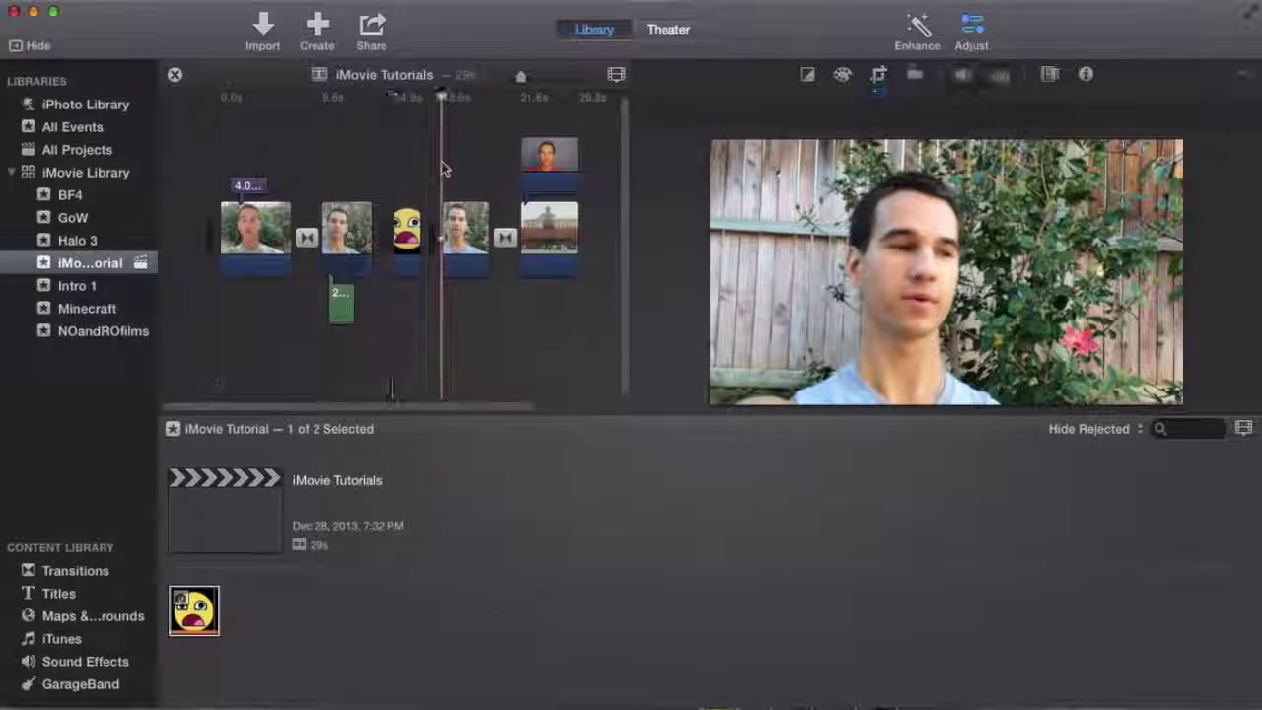